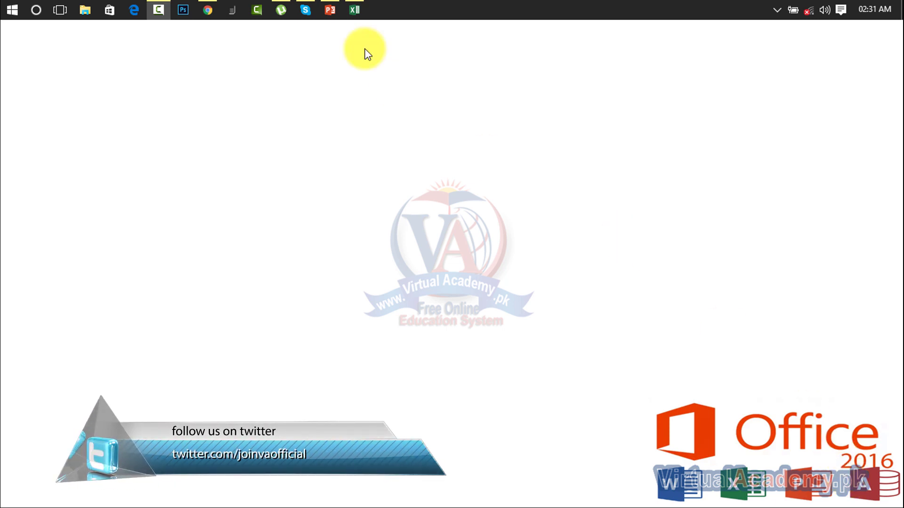
# Widen column I and enter the Grosspay heading in I2
pyautogui.click(355, 9)
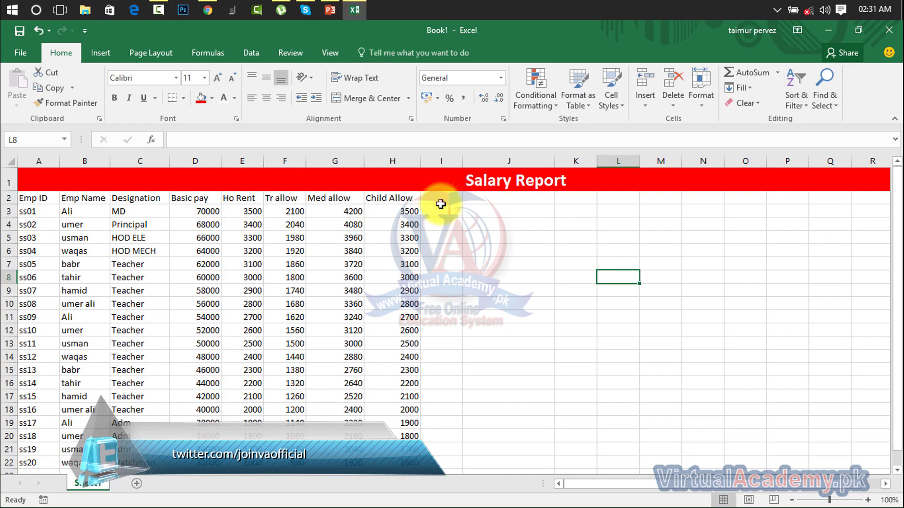
pyautogui.click(456, 200)
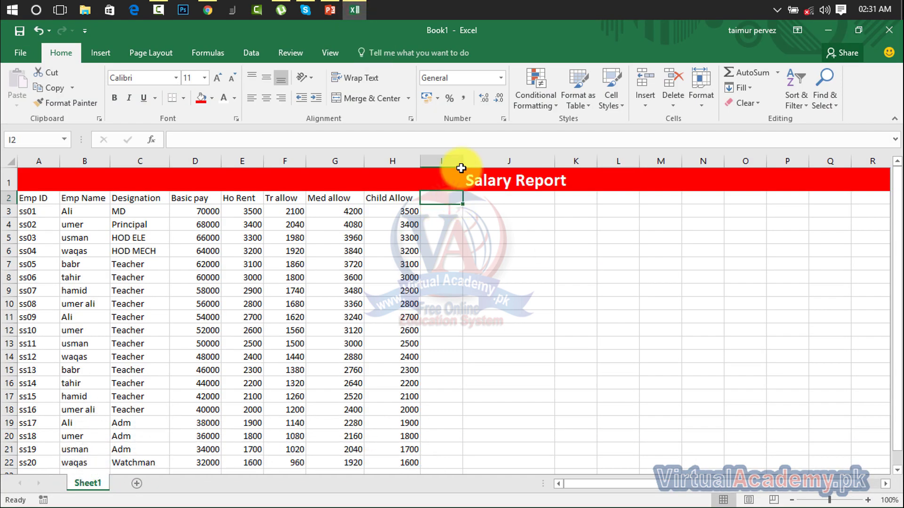
pyautogui.moveTo(467, 163); pyautogui.dragTo(480, 163)
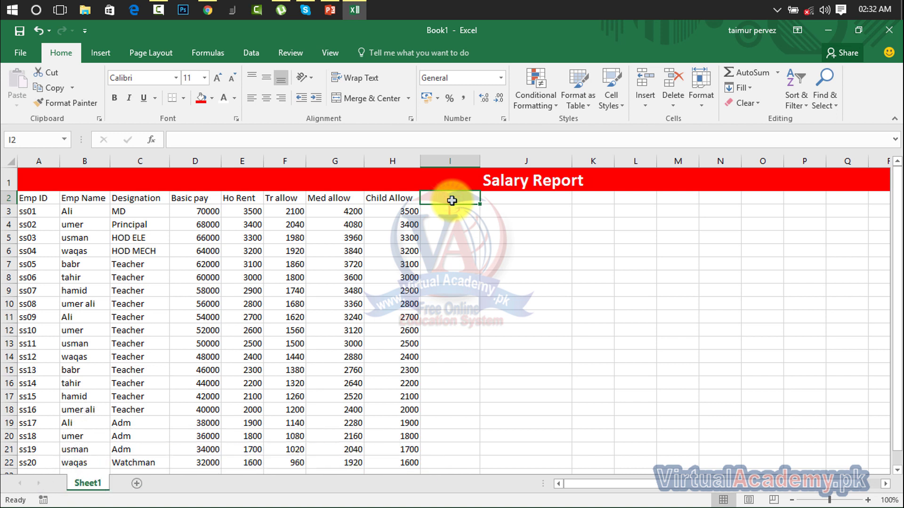
pyautogui.write('Gross')
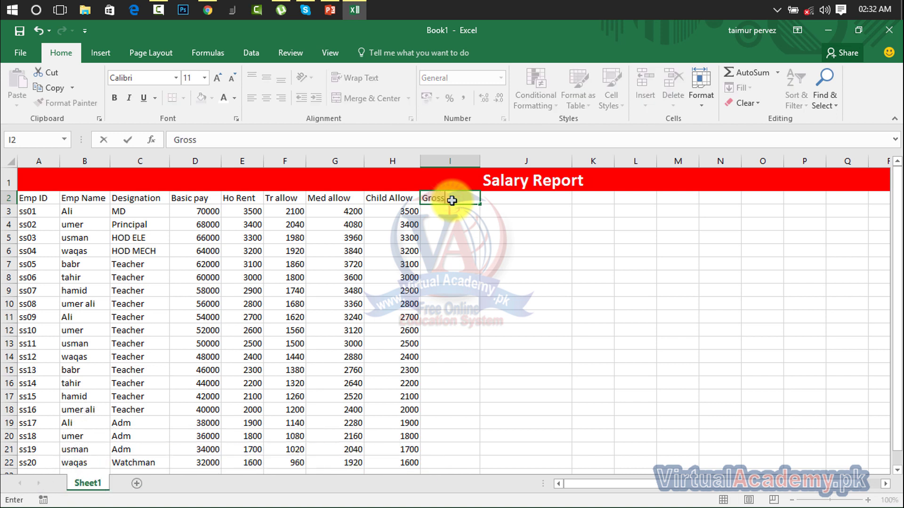
pyautogui.write('pay')
pyautogui.press('Tab')
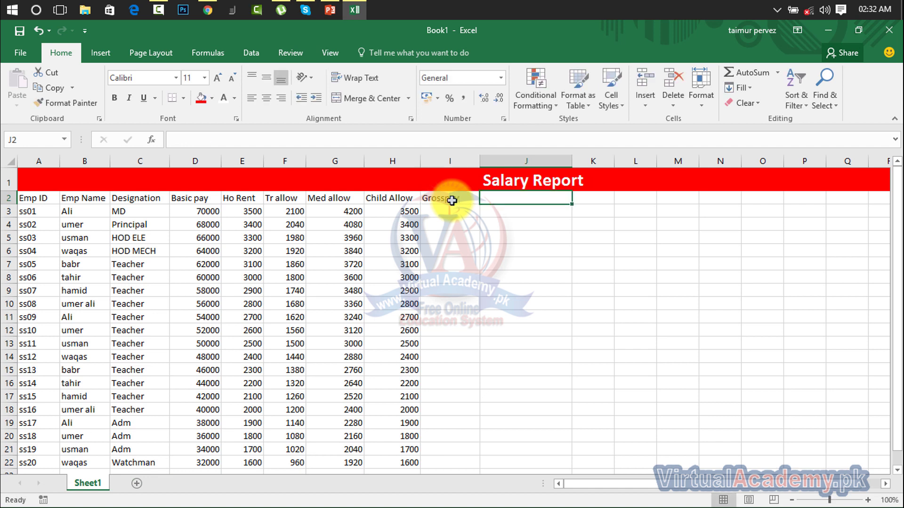
# Add the Tax and Fine headings in J2 and K2
pyautogui.write('Tax')
pyautogui.press('Return')
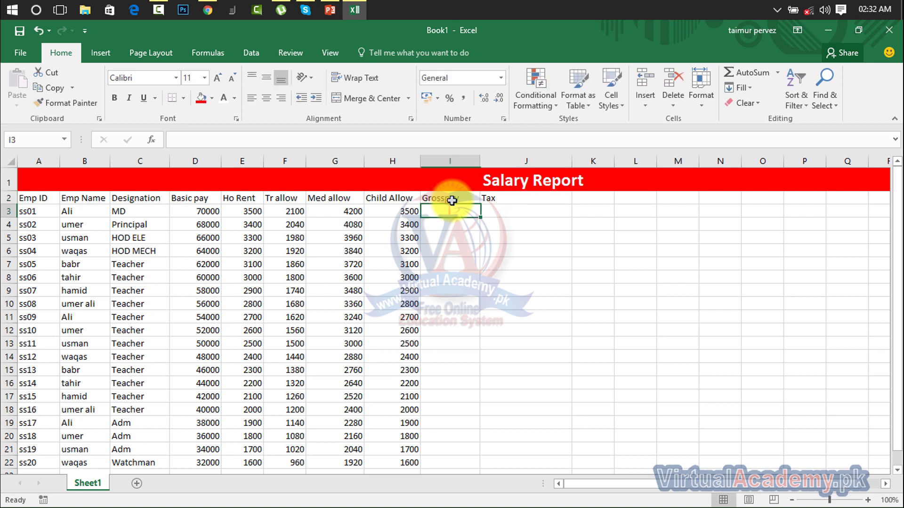
pyautogui.press('Right')
pyautogui.press('Up')
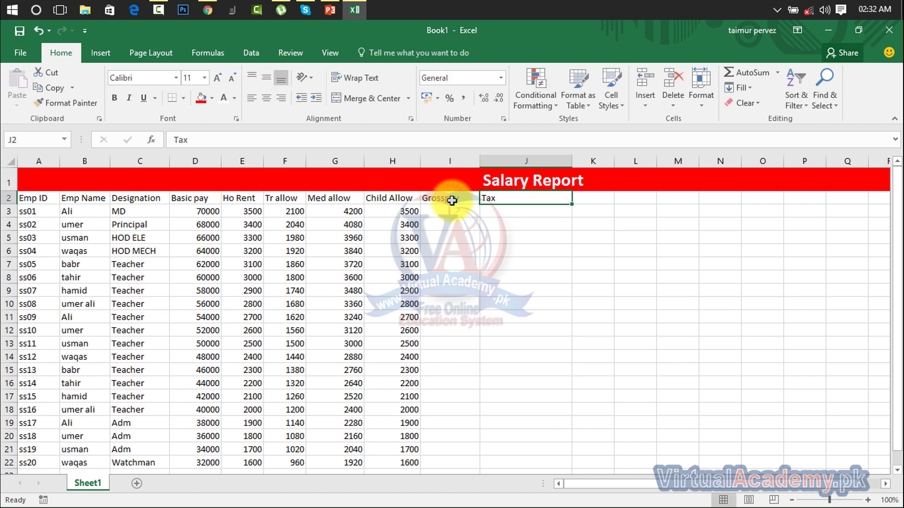
pyautogui.press('Right')
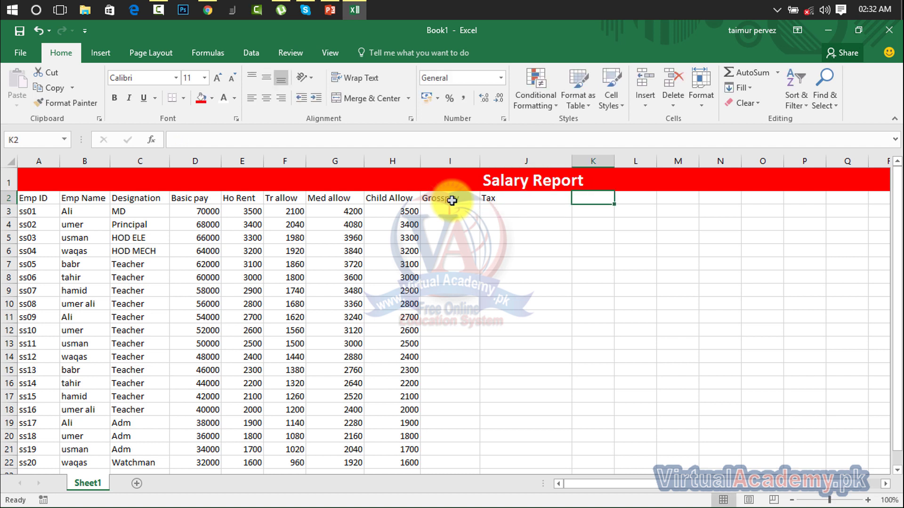
pyautogui.write('Fine')
pyautogui.press('Return')
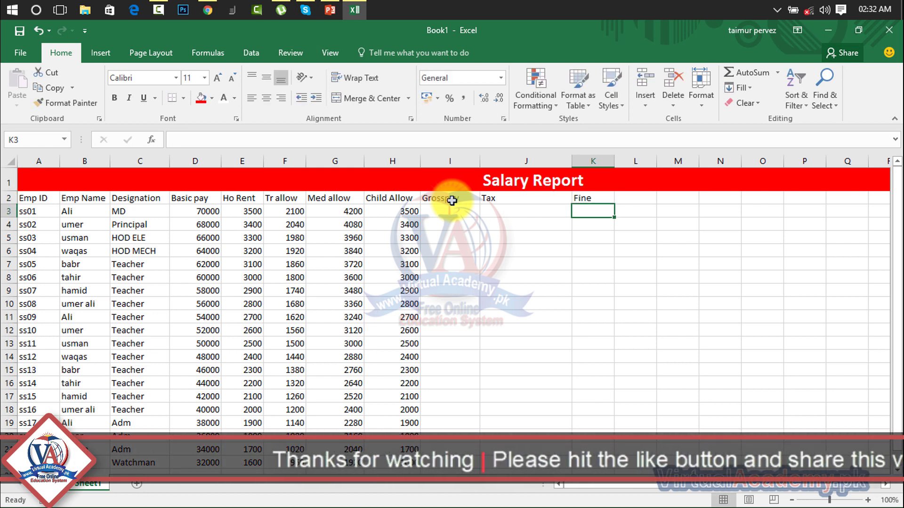
pyautogui.press('Right')
pyautogui.press('Up')
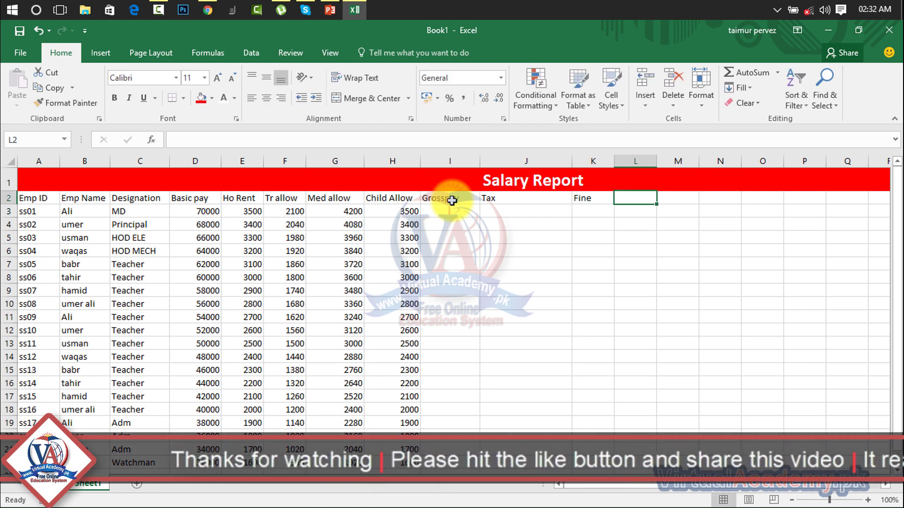
# Add the GP fund and Salary headings in L2 and M2, fixing the typos
pyautogui.write('GB')
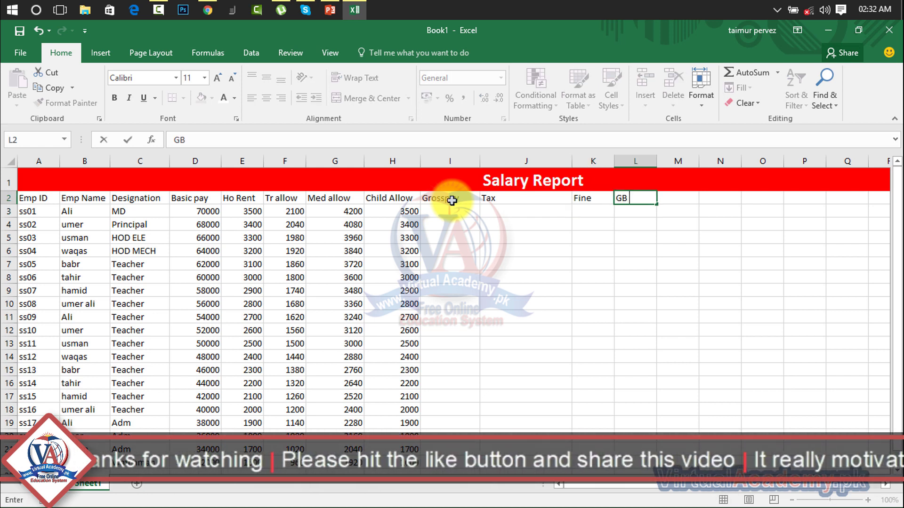
pyautogui.press('BackSpace')
pyautogui.write('P')
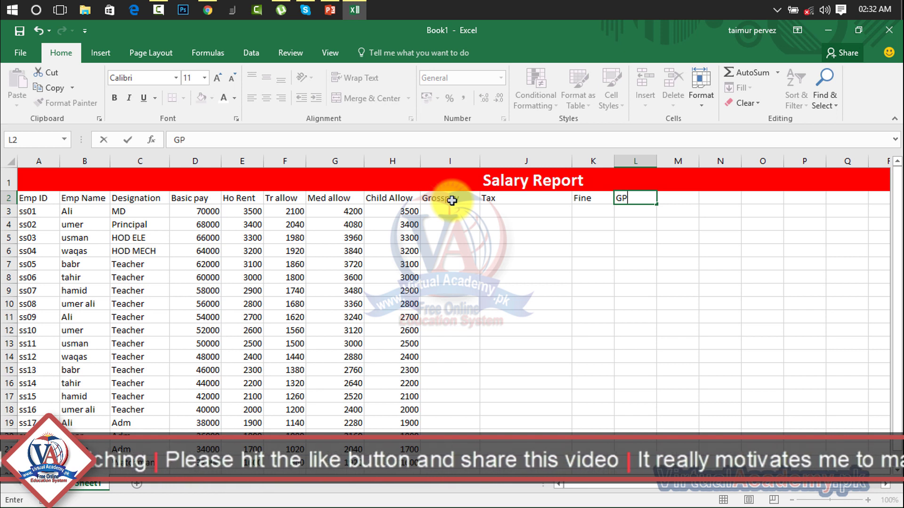
pyautogui.write(' fi')
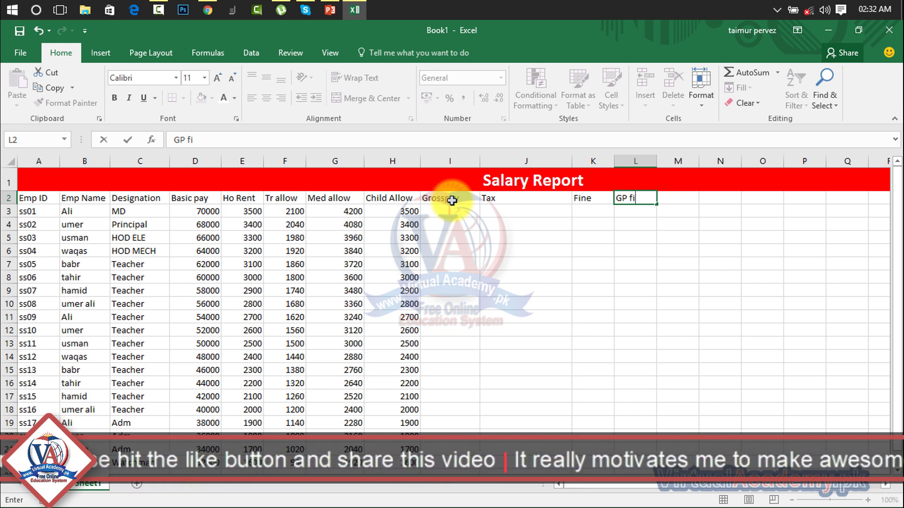
pyautogui.press('BackSpace')
pyautogui.write('und7')
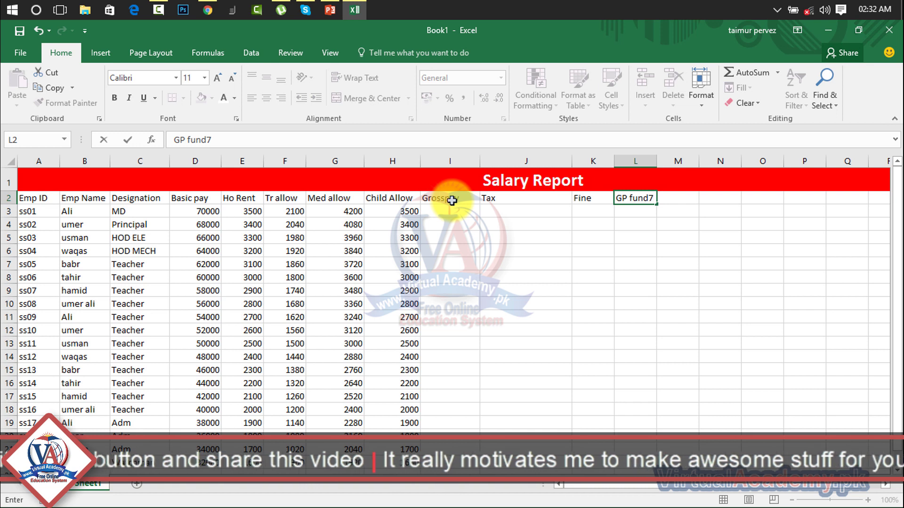
pyautogui.press('BackSpace')
pyautogui.press('Return')
pyautogui.press('Right')
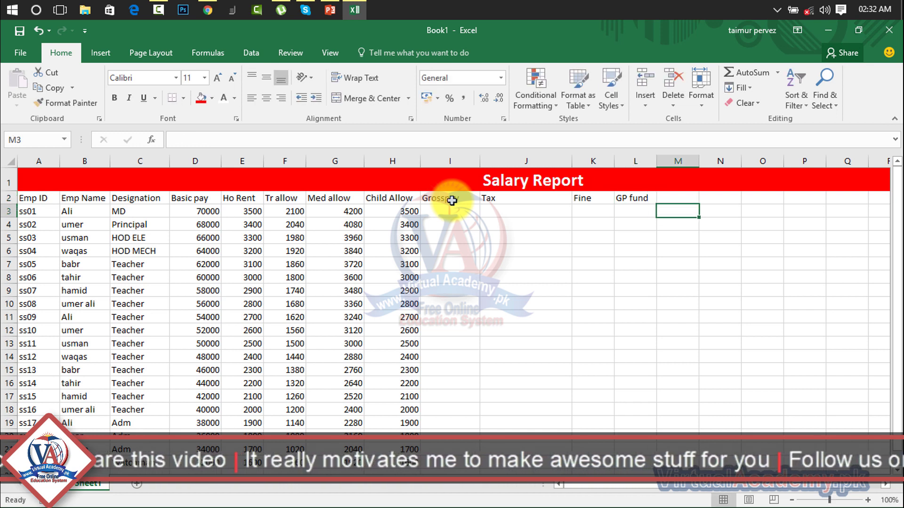
pyautogui.press('Up')
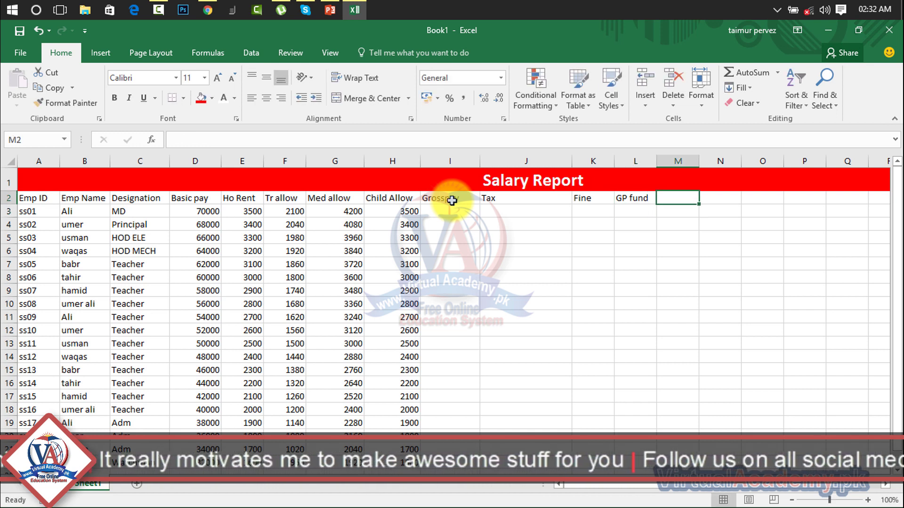
pyautogui.write('Sa')
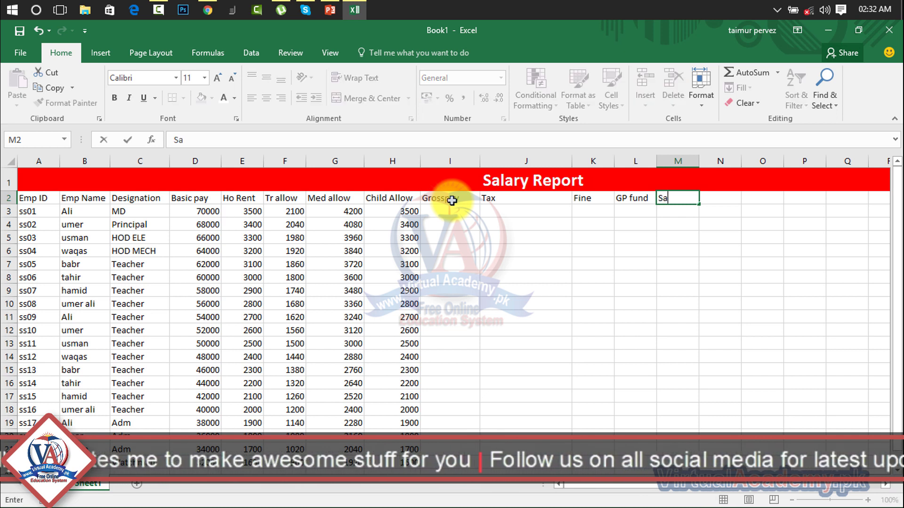
pyautogui.write('lary')
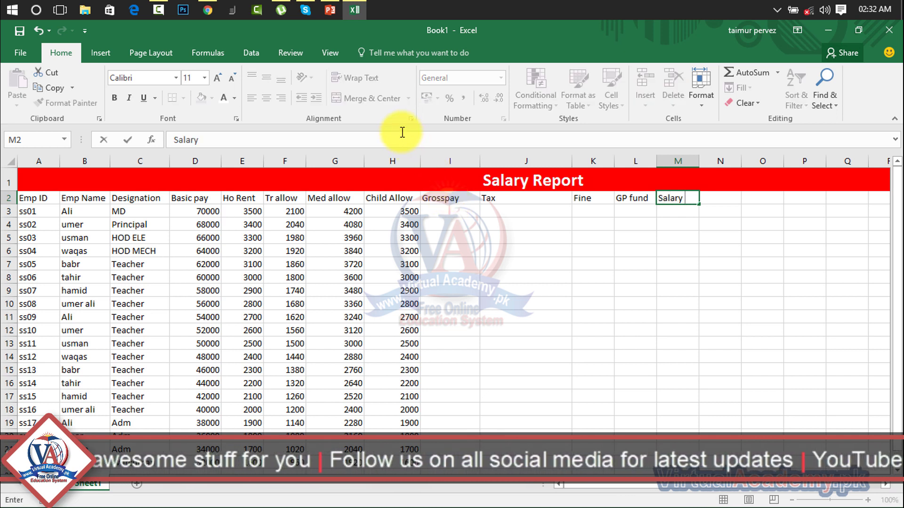
# Narrow the Tax column J
pyautogui.click(570, 160)
pyautogui.moveTo(571, 164)
pyautogui.mouseDown()
pyautogui.moveTo(517, 167)
pyautogui.moveTo(522, 161)
pyautogui.mouseUp()
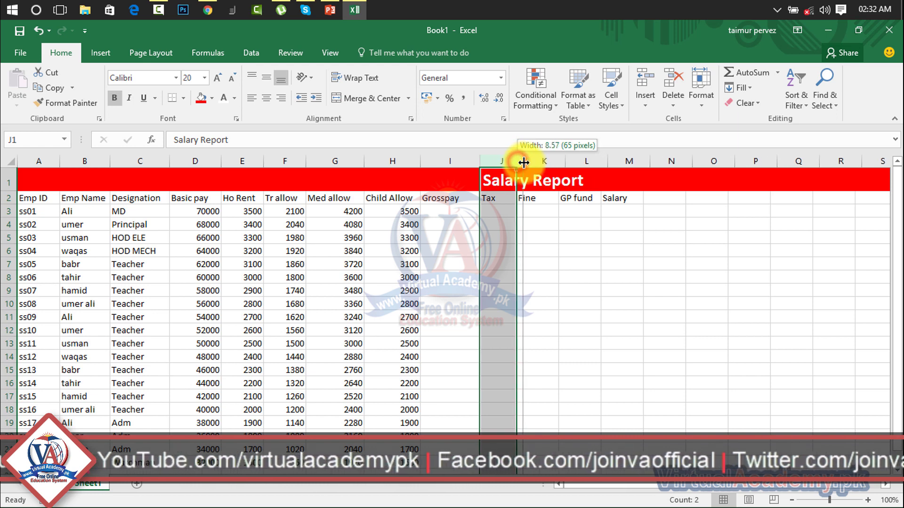
pyautogui.click(593, 265)
pyautogui.click(452, 209)
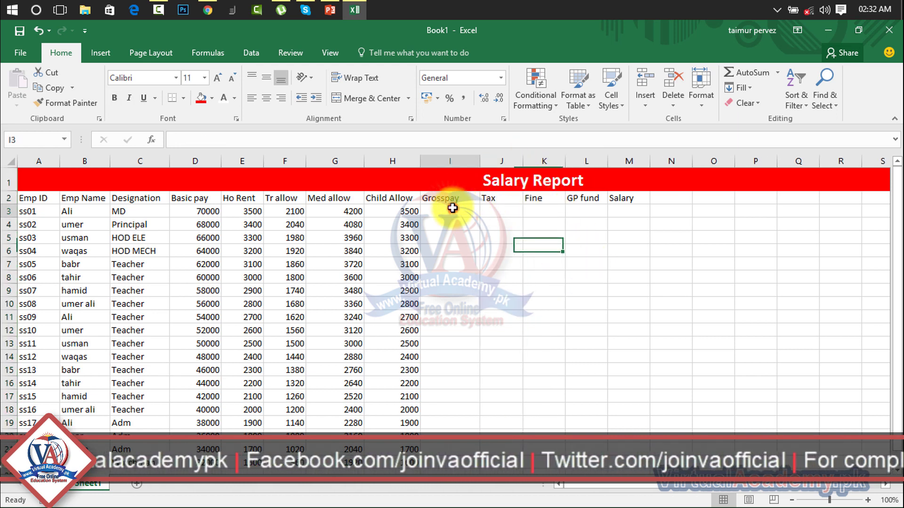
# Move through the row 3 cells under Grosspay, Tax, Fine and GP fund, ending on L3
pyautogui.click(453, 197)
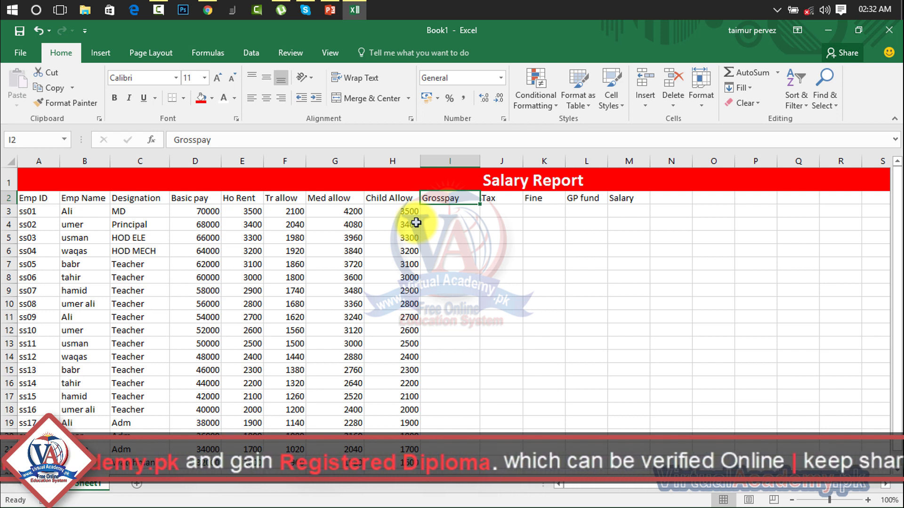
pyautogui.click(448, 214)
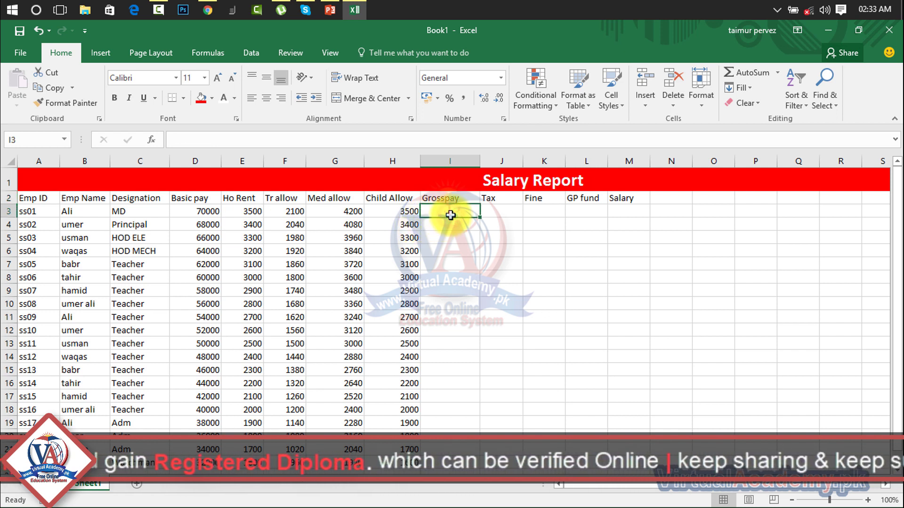
pyautogui.click(497, 212)
pyautogui.click(536, 215)
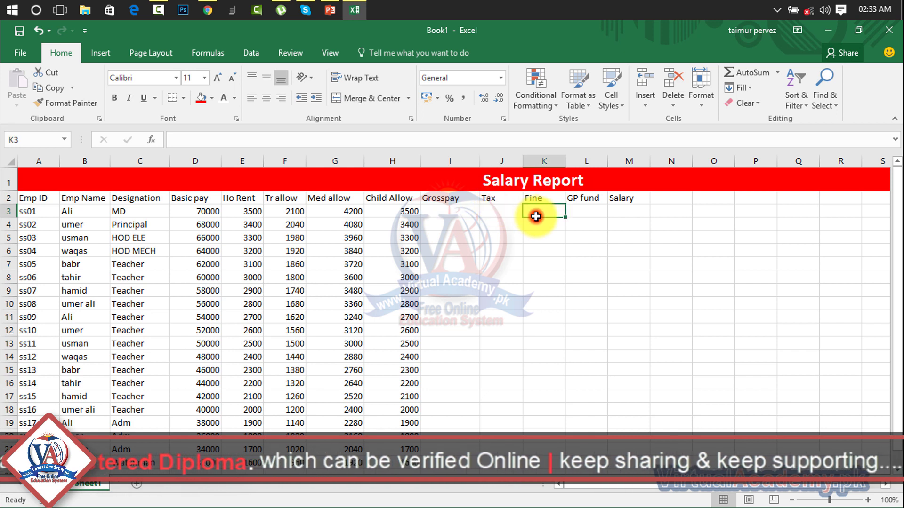
pyautogui.click(580, 216)
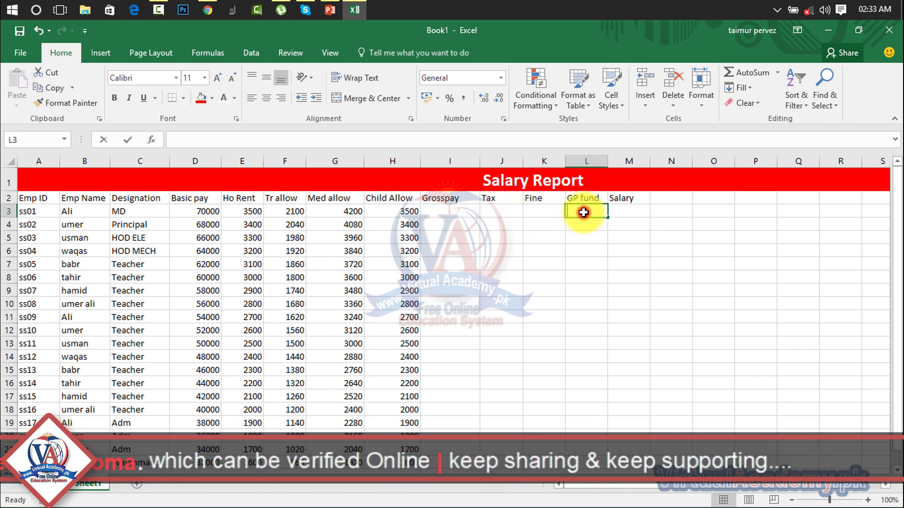
pyautogui.doubleClick(583, 212)
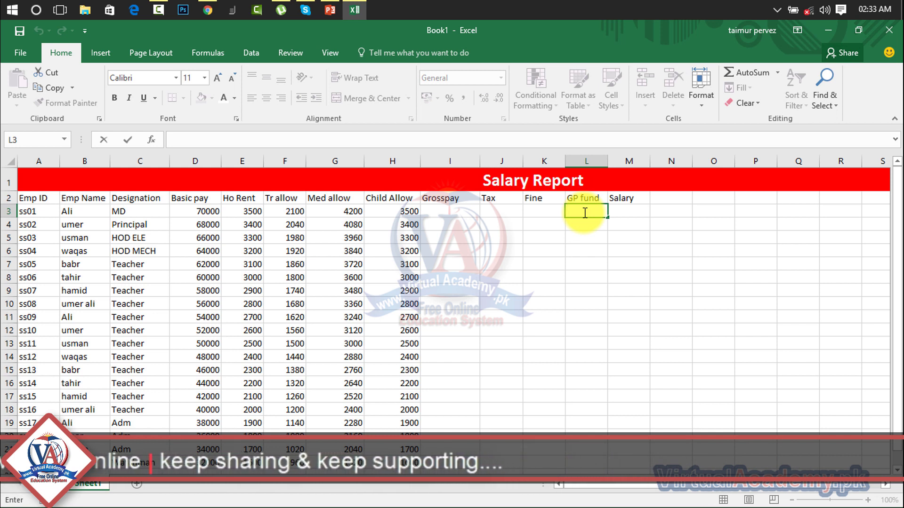
pyautogui.click(505, 213)
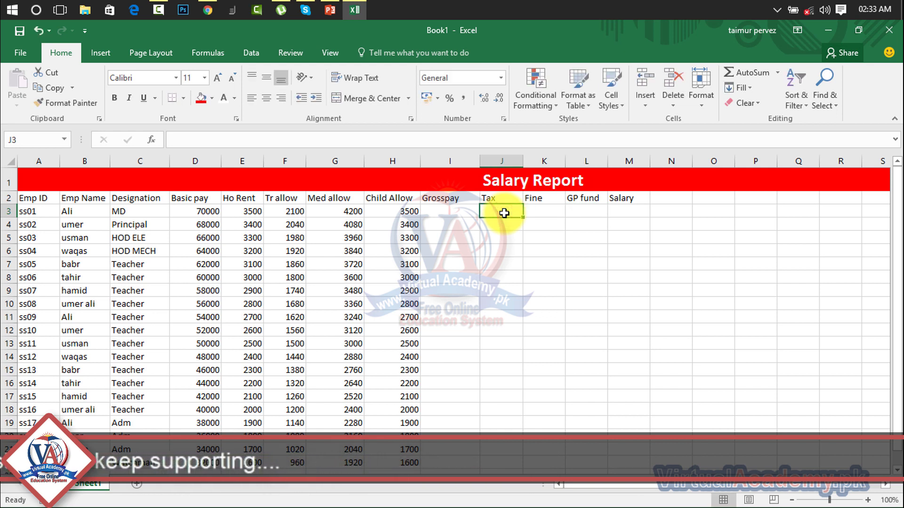
pyautogui.click(537, 210)
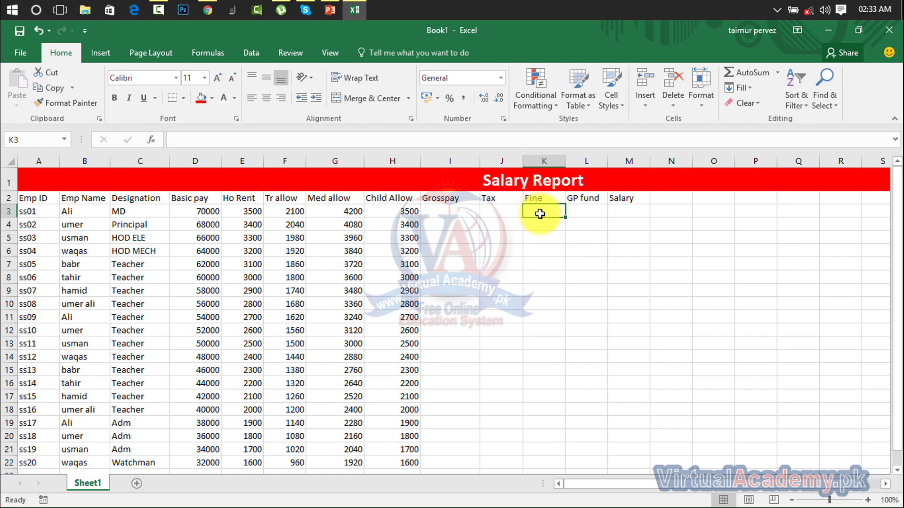
pyautogui.click(589, 211)
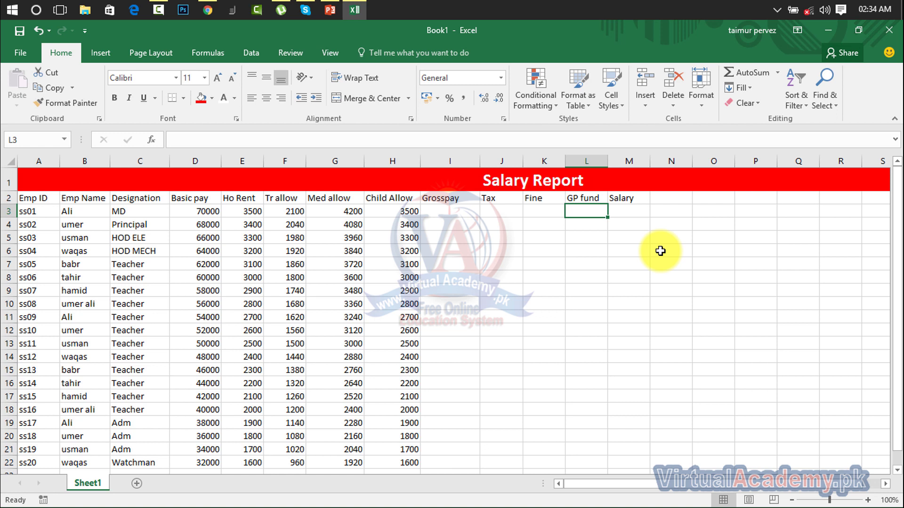
# Enter =SUM(D3:H3) in I3 so the first Grosspay shows 83300
pyautogui.click(467, 211)
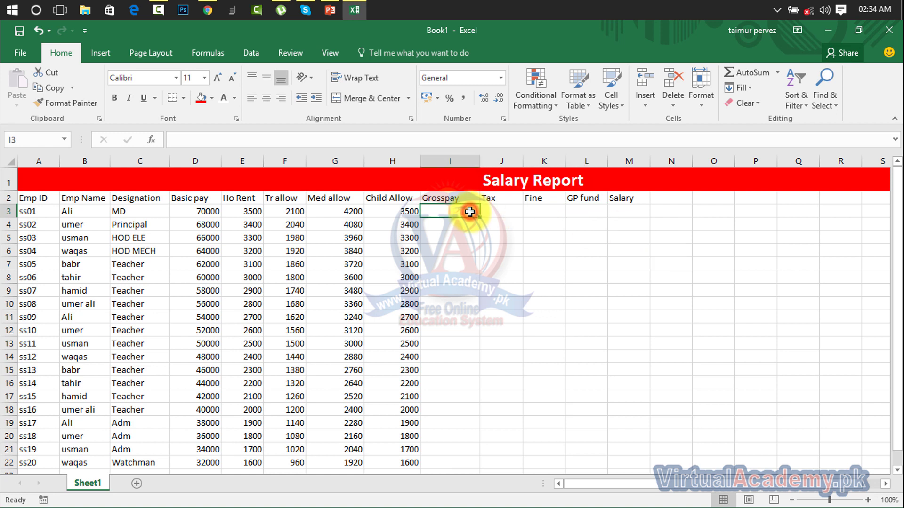
pyautogui.write('=')
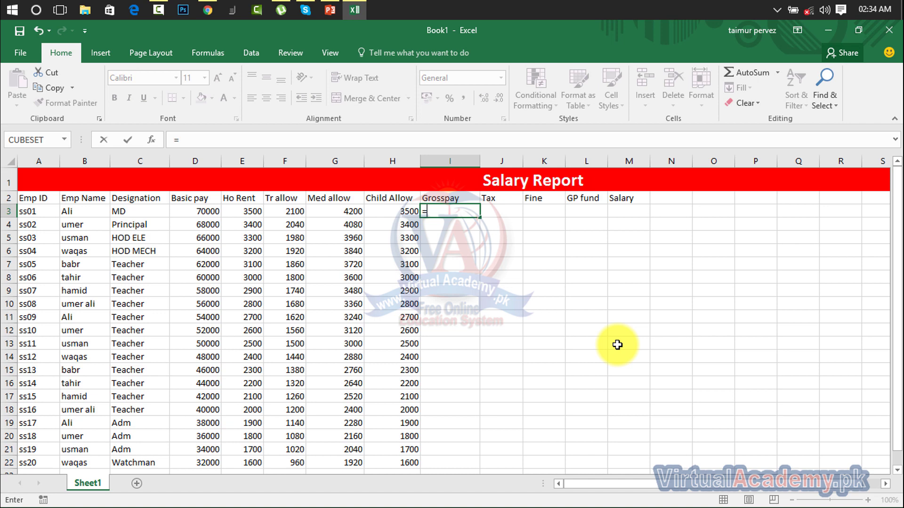
pyautogui.write('sum')
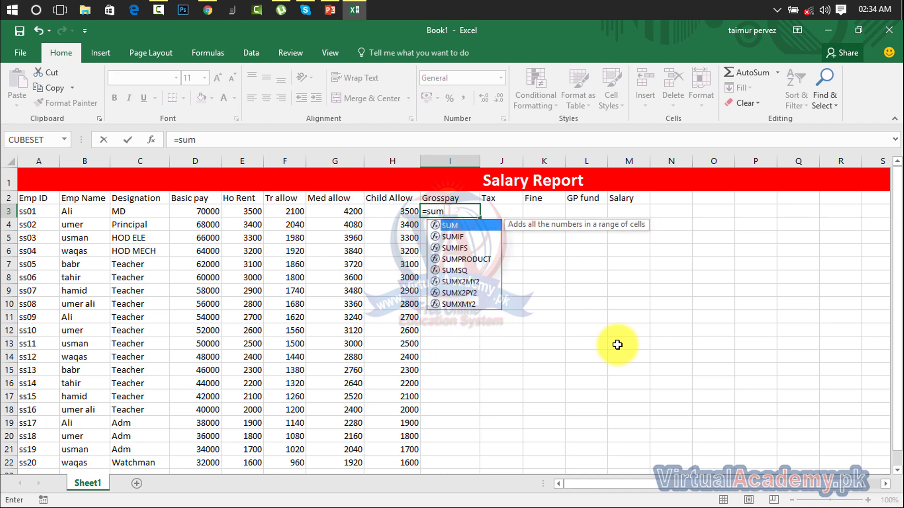
pyautogui.write('(')
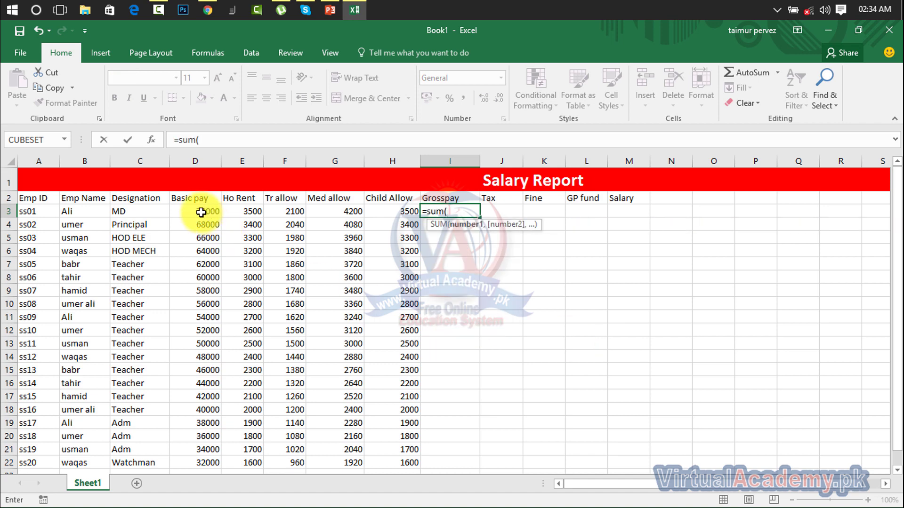
pyautogui.moveTo(201, 212); pyautogui.dragTo(380, 207)
pyautogui.write(')')
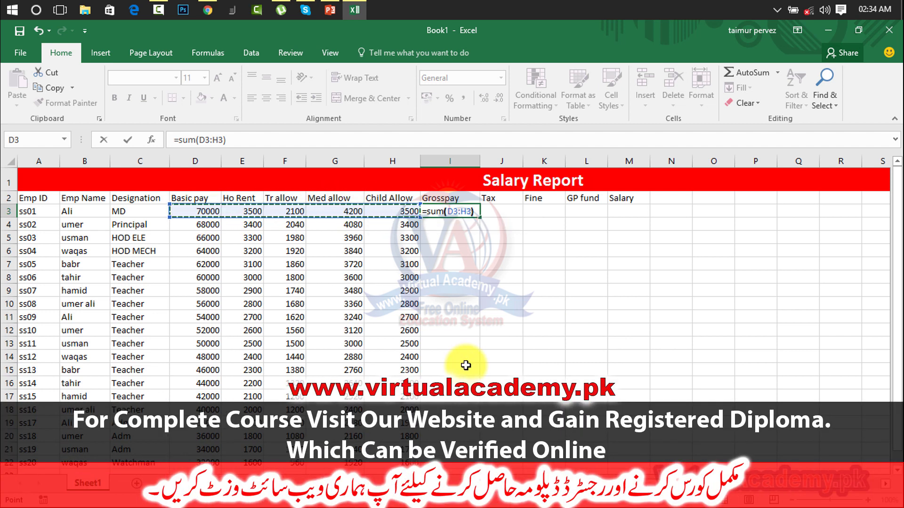
pyautogui.press('Return')
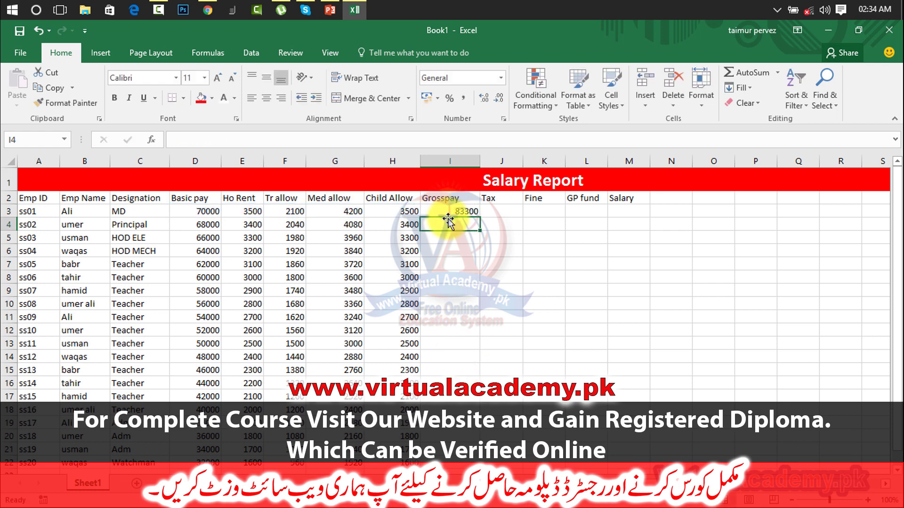
pyautogui.click(209, 216)
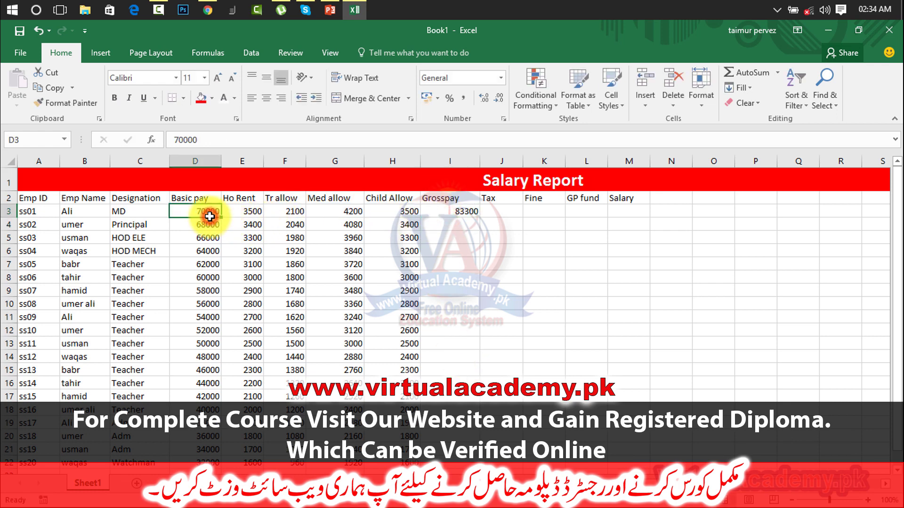
pyautogui.click(465, 220)
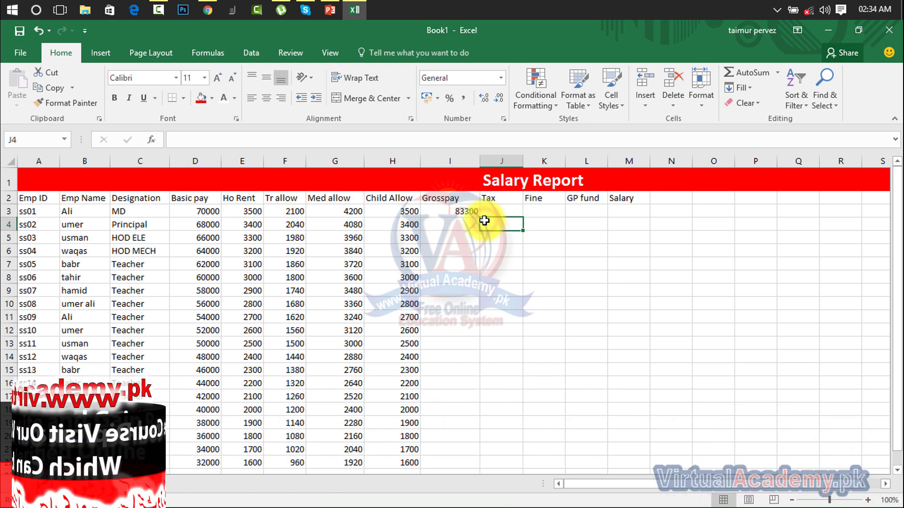
# Enter =D3*2% in J3 so the first Tax shows 1400
pyautogui.click(513, 211)
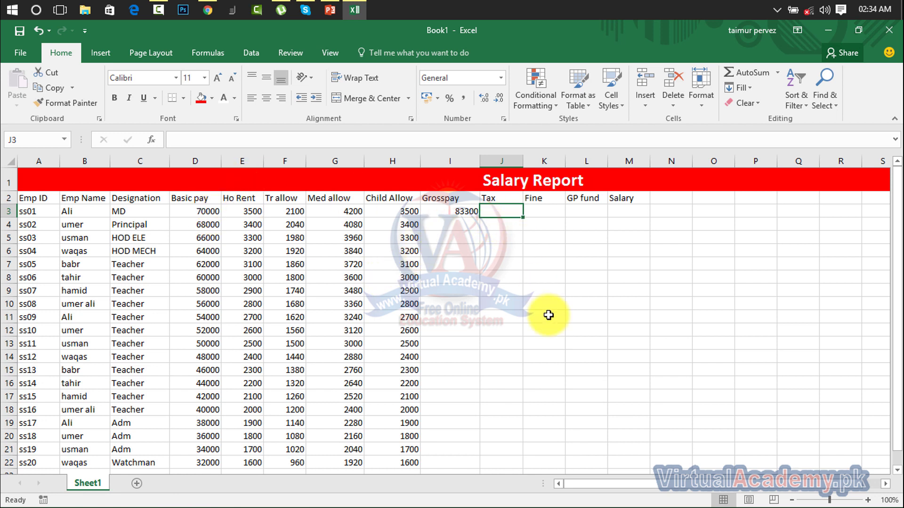
pyautogui.write('=')
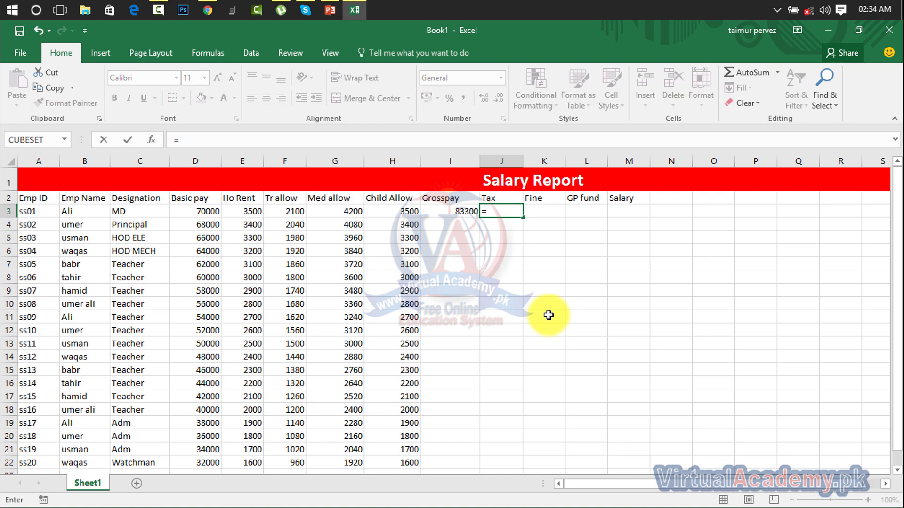
pyautogui.write('d3')
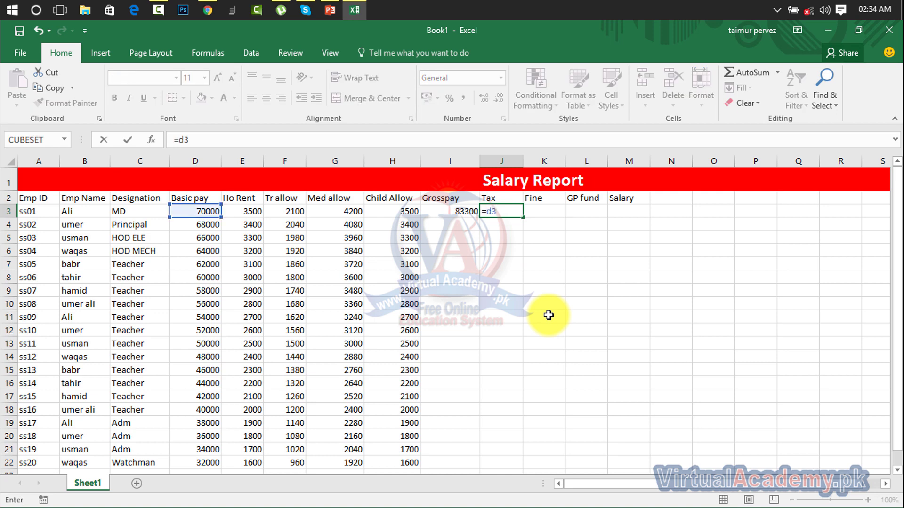
pyautogui.write('*')
pyautogui.write('2')
pyautogui.write('%')
pyautogui.press('Return')
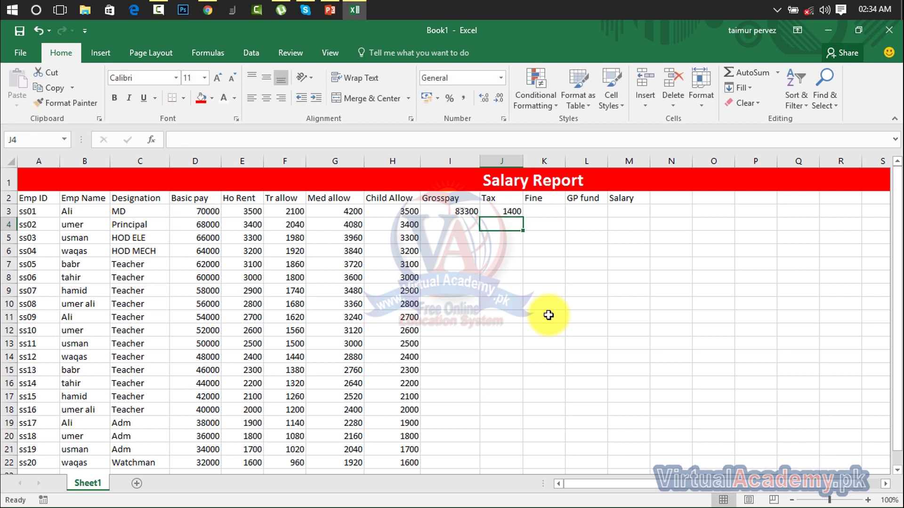
pyautogui.press('Right')
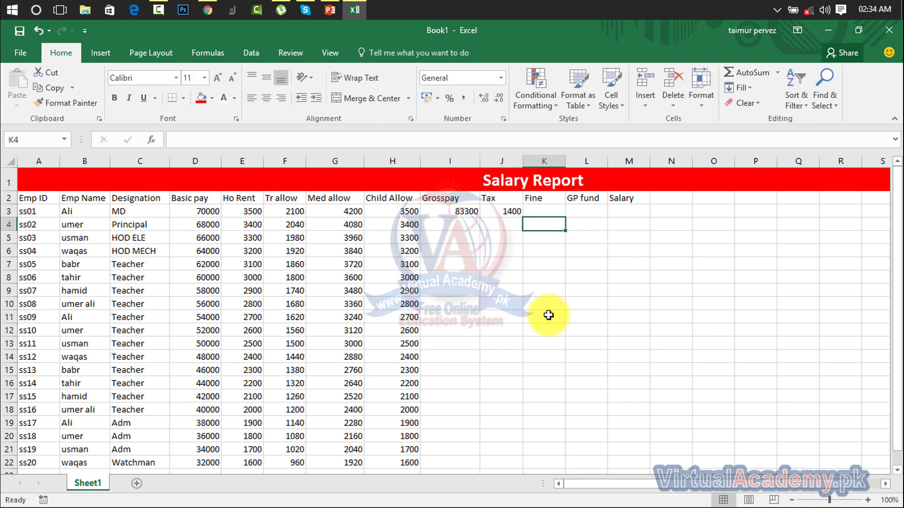
pyautogui.press('Up')
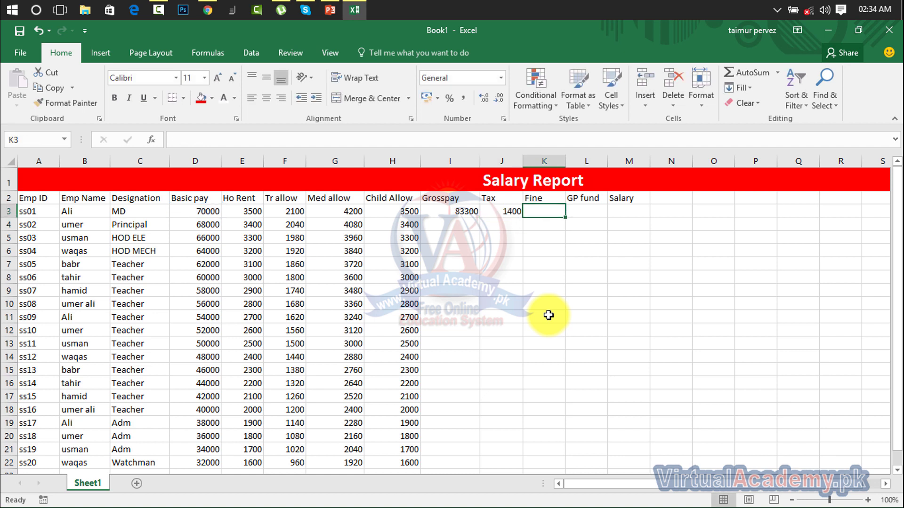
# Enter =D3*5% in both K3 and L3, giving Fine and GP fund of 3500
pyautogui.write('=')
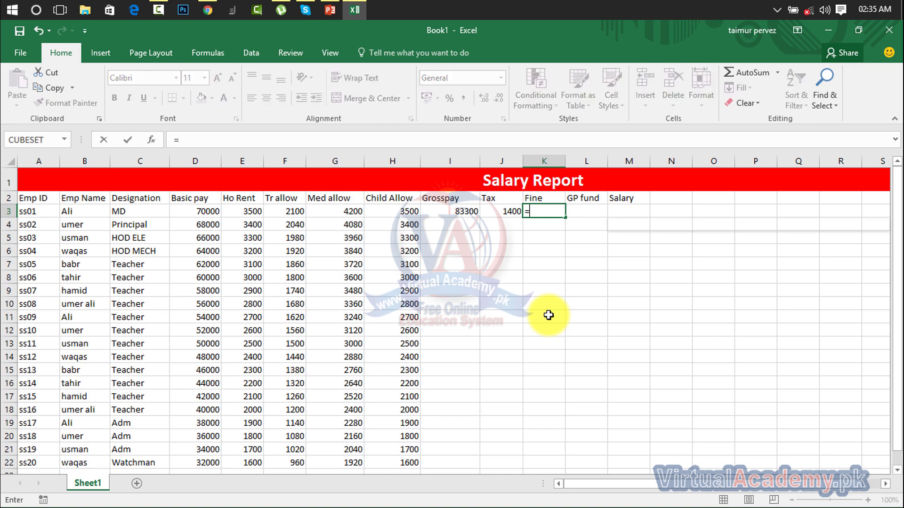
pyautogui.write('d3')
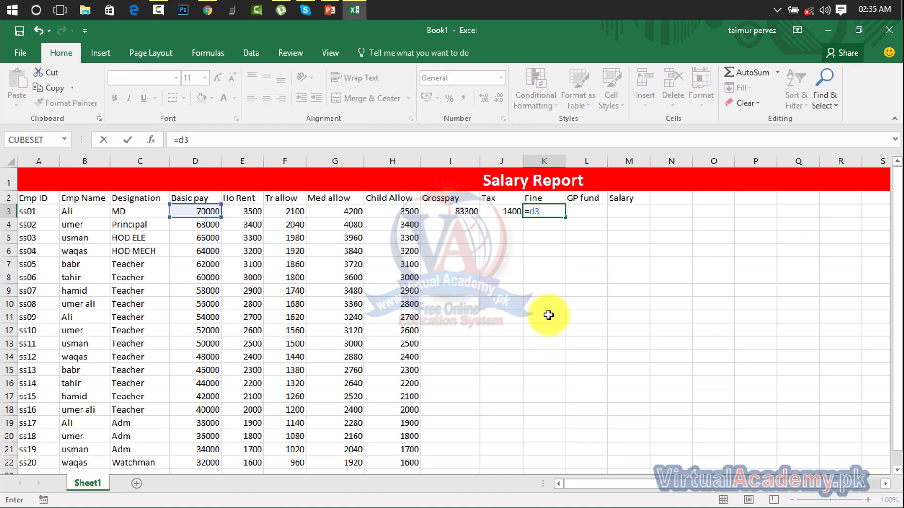
pyautogui.write('*5')
pyautogui.write('%')
pyautogui.press('Return')
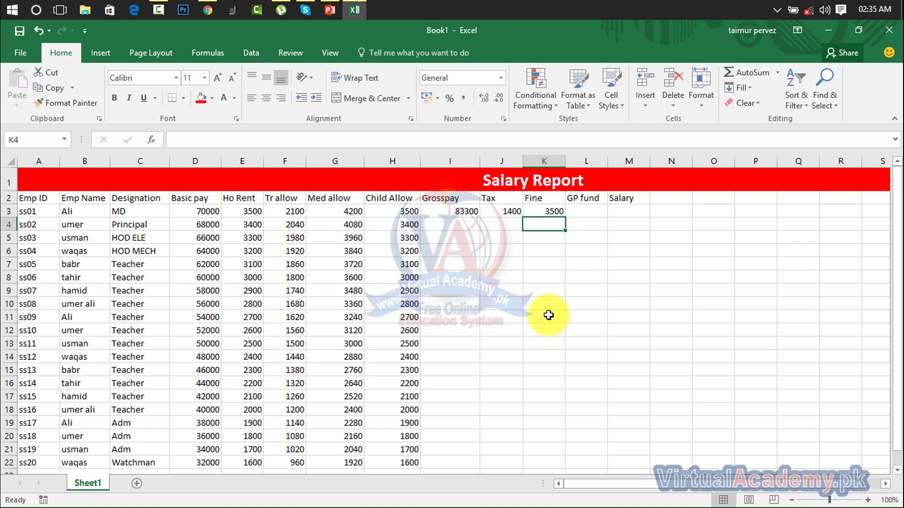
pyautogui.press('Right')
pyautogui.press('Up')
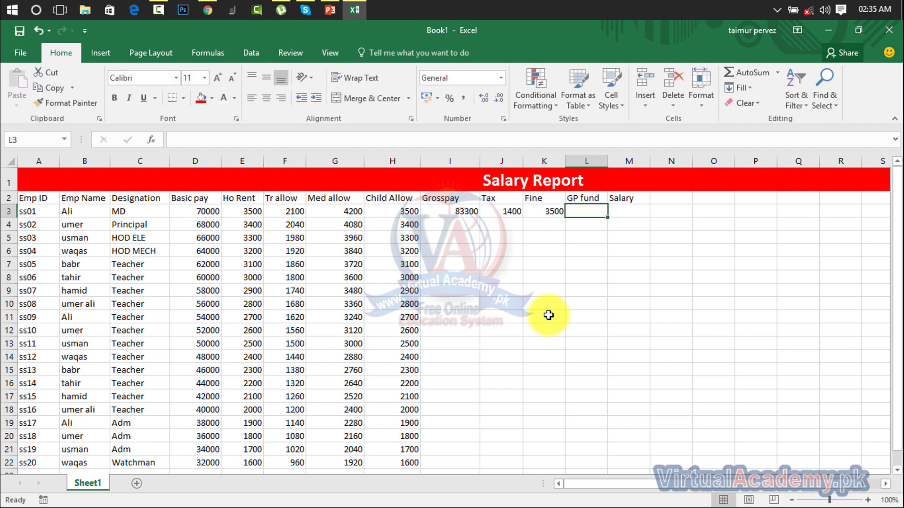
pyautogui.write('=')
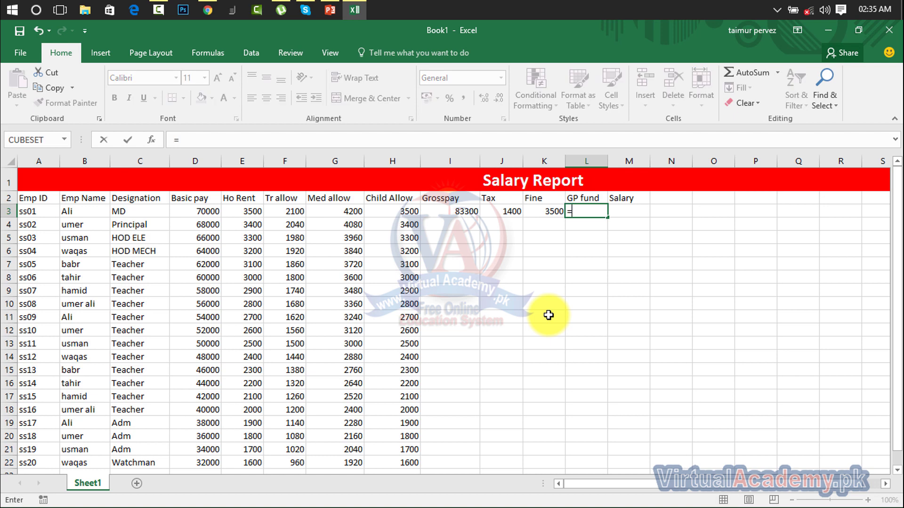
pyautogui.write('d3*')
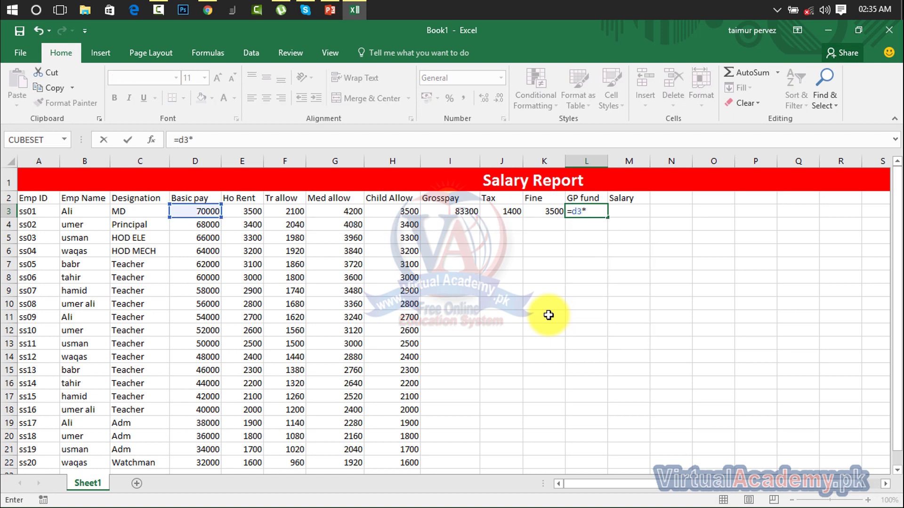
pyautogui.write('5')
pyautogui.write('%')
pyautogui.press('Return')
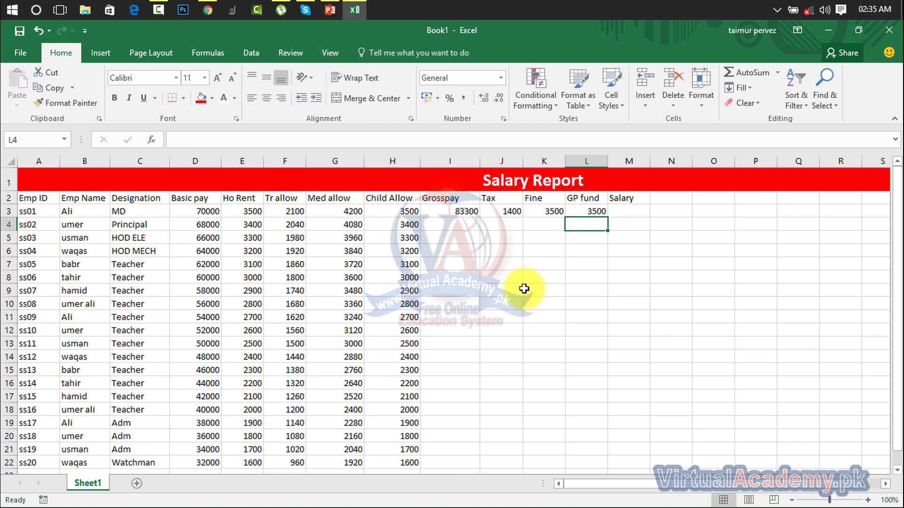
# Review the row 3 formulas in I3 through L3, ending on M3
pyautogui.click(499, 214)
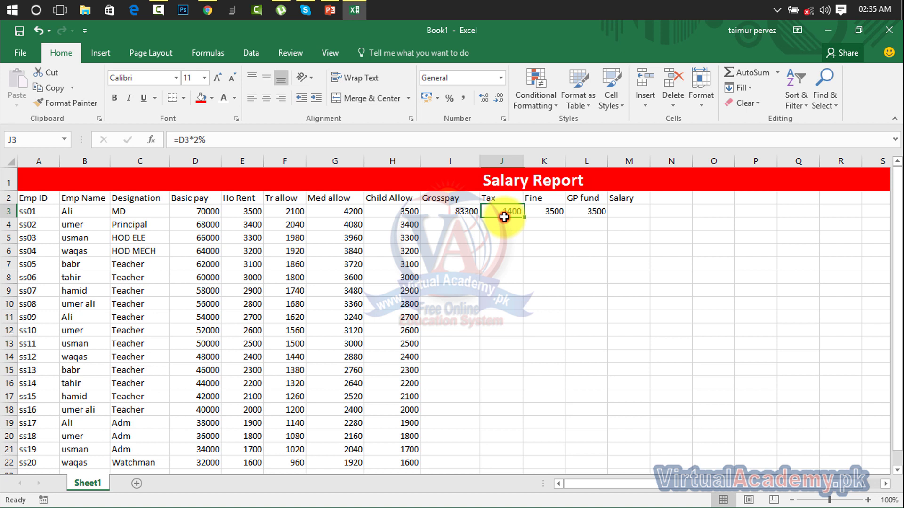
pyautogui.click(535, 212)
pyautogui.click(590, 215)
pyautogui.moveTo(595, 215); pyautogui.dragTo(512, 215)
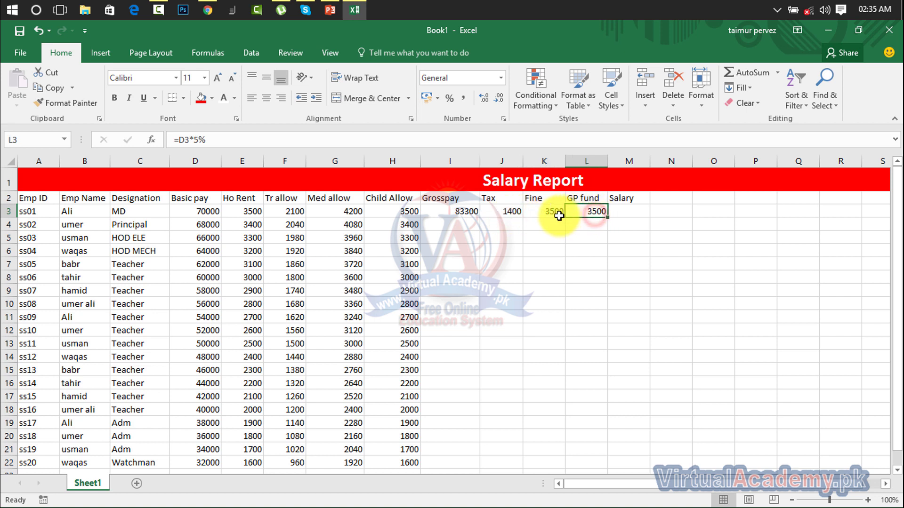
pyautogui.click(454, 214)
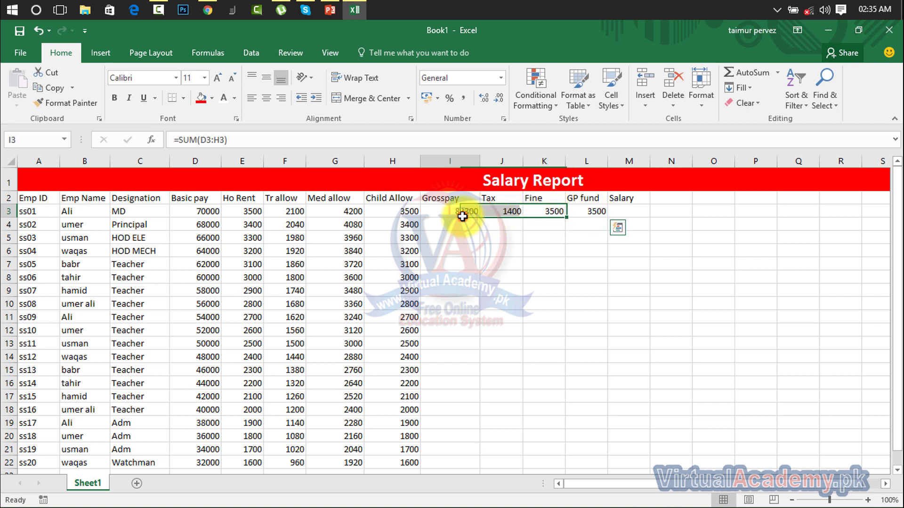
pyautogui.moveTo(499, 211); pyautogui.dragTo(588, 211)
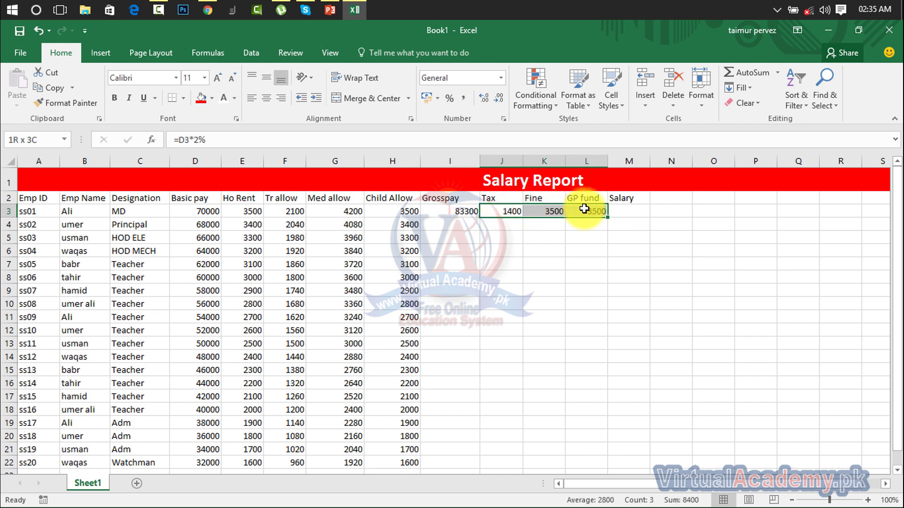
pyautogui.click(623, 209)
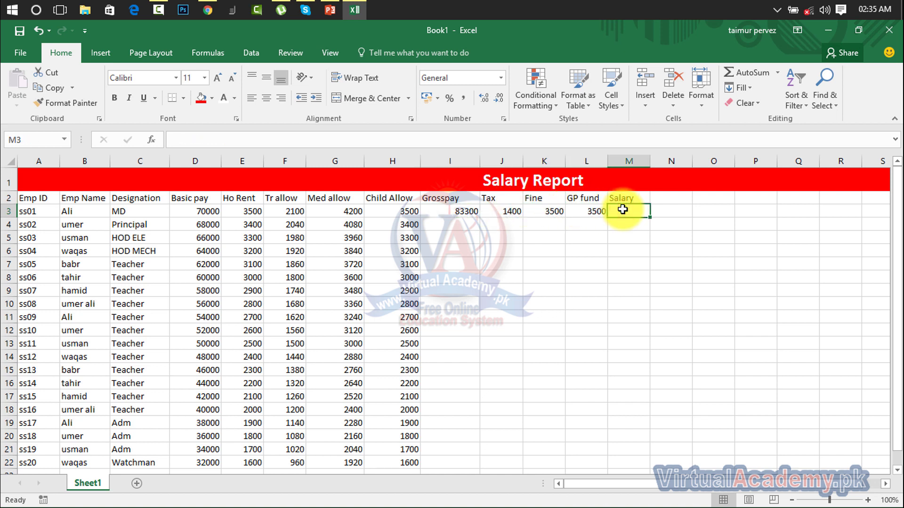
# Enter =I3-SUM(J3:L3) in M3 so the first Salary shows 74900
pyautogui.write('=')
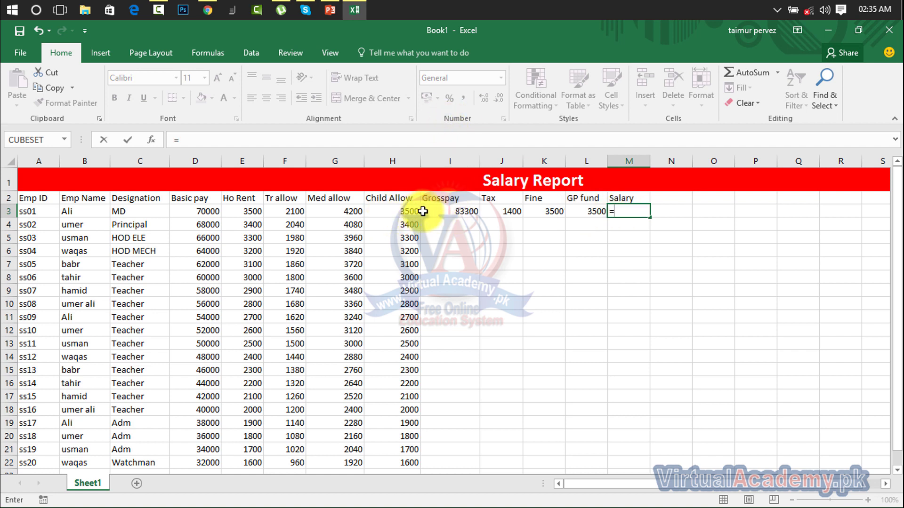
pyautogui.write('i')
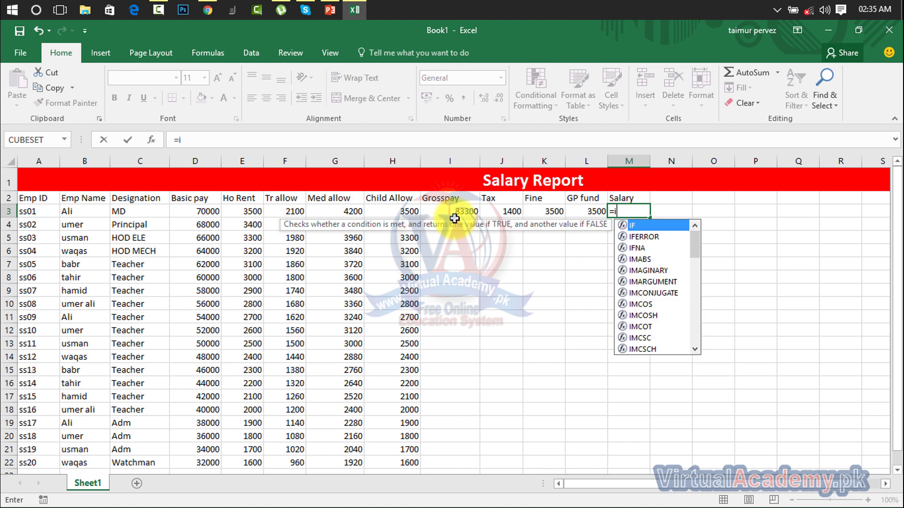
pyautogui.write('3-')
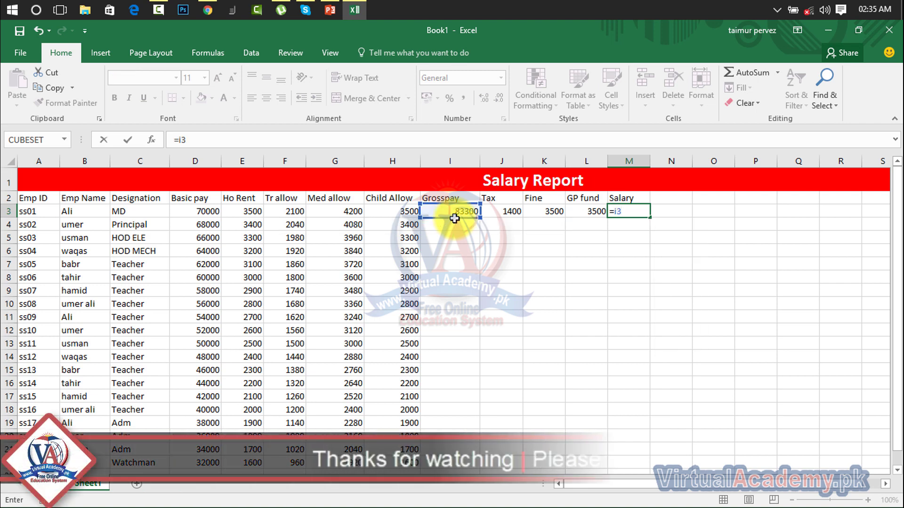
pyautogui.write('sum')
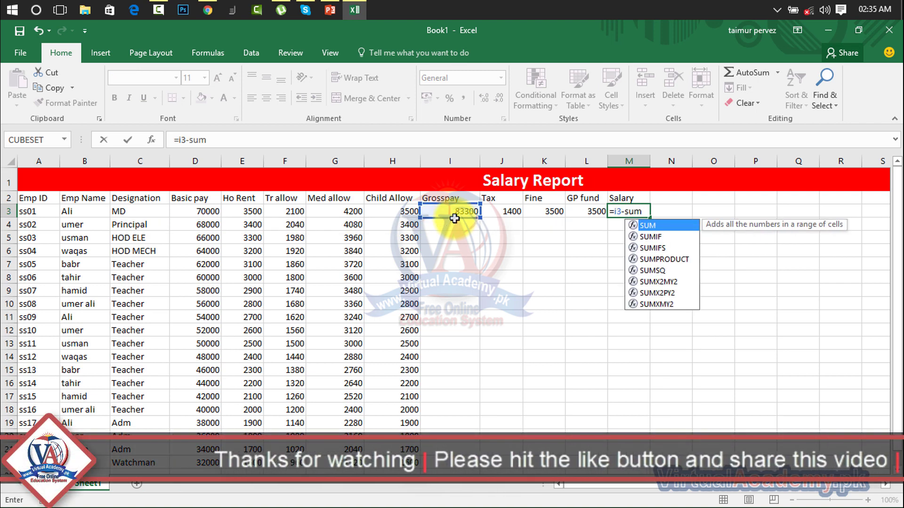
pyautogui.write('(')
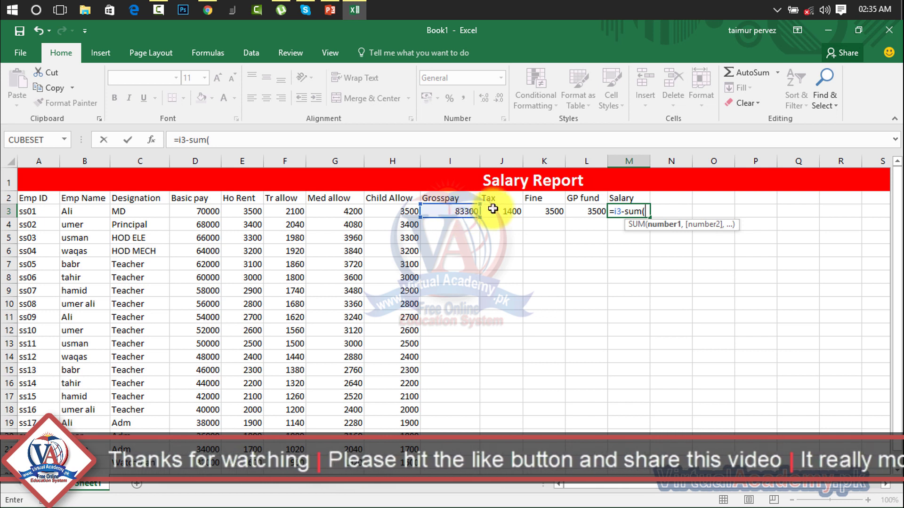
pyautogui.moveTo(495, 213); pyautogui.dragTo(579, 210)
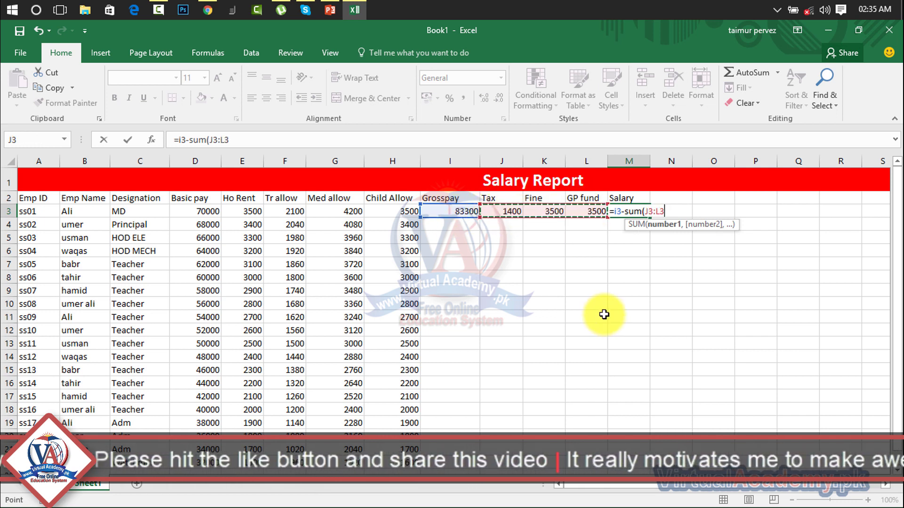
pyautogui.write(')')
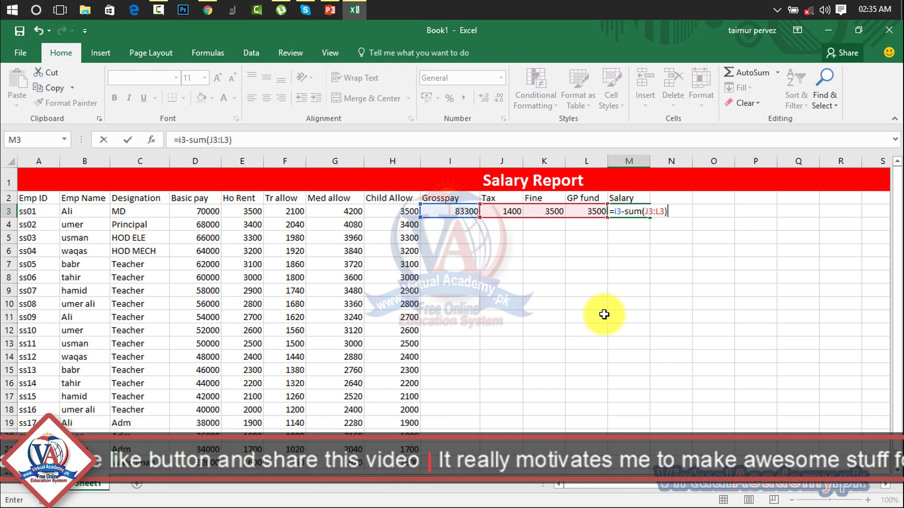
pyautogui.press('Return')
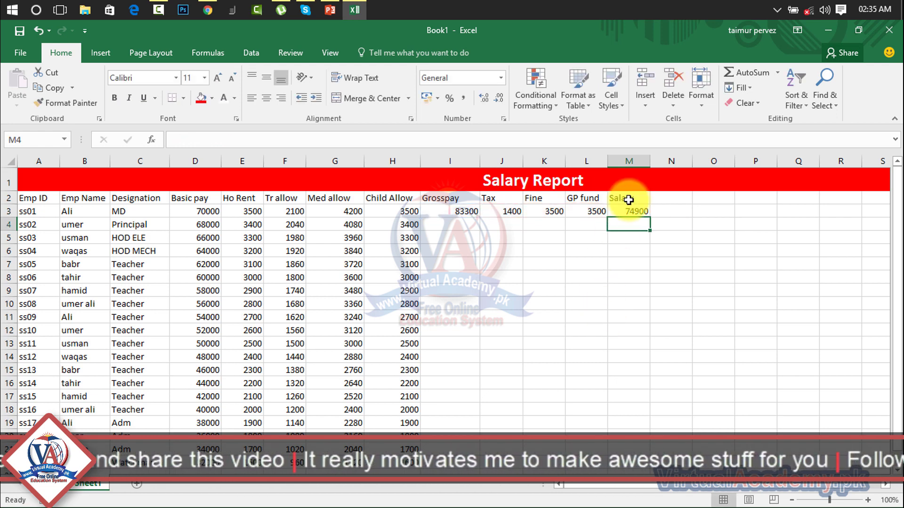
pyautogui.click(630, 212)
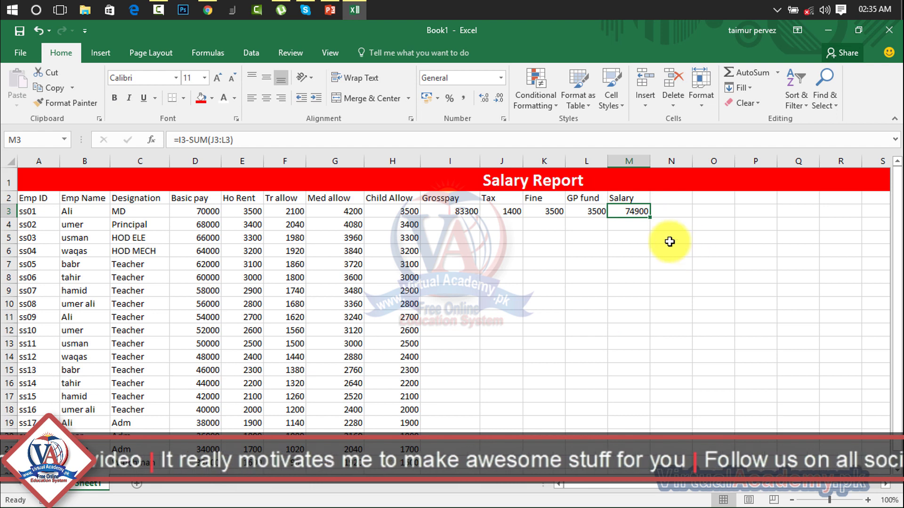
# Autofill each formula in I3 through M3 down to all employee rows
pyautogui.click(465, 215)
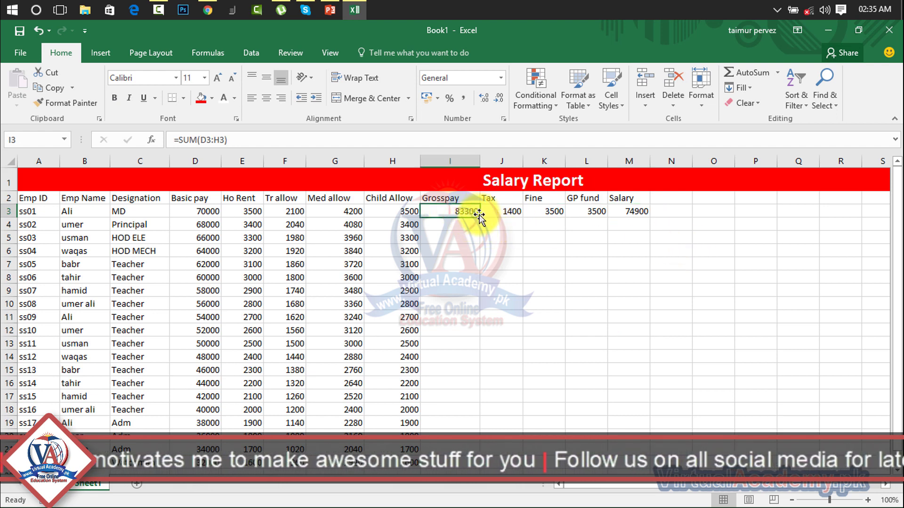
pyautogui.doubleClick(480, 216)
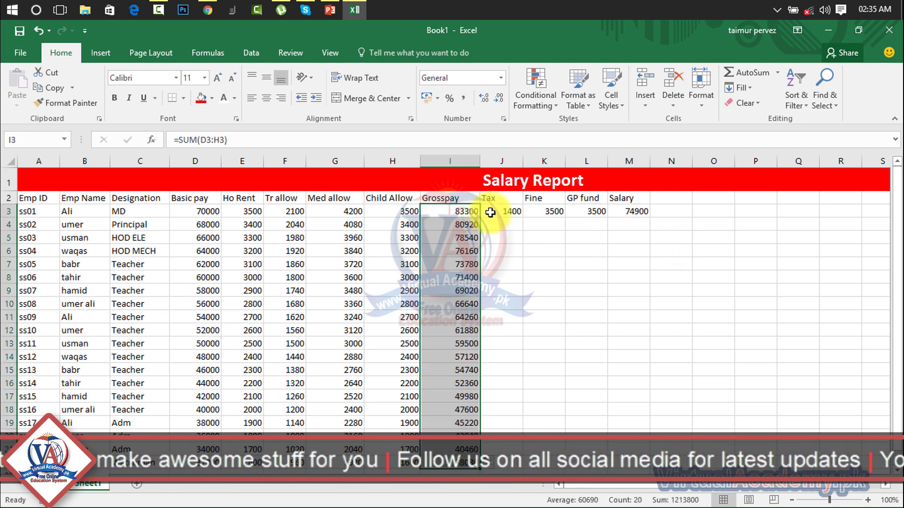
pyautogui.click(507, 212)
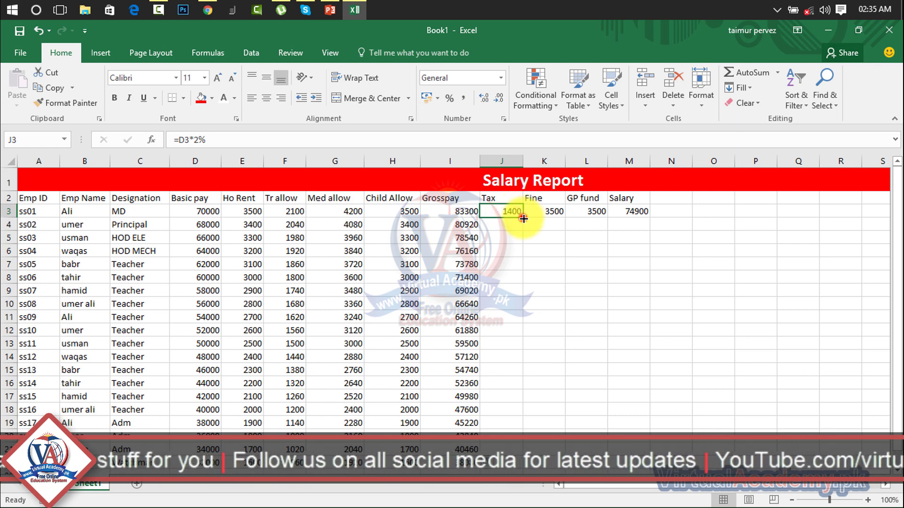
pyautogui.doubleClick(523, 218)
pyautogui.click(551, 212)
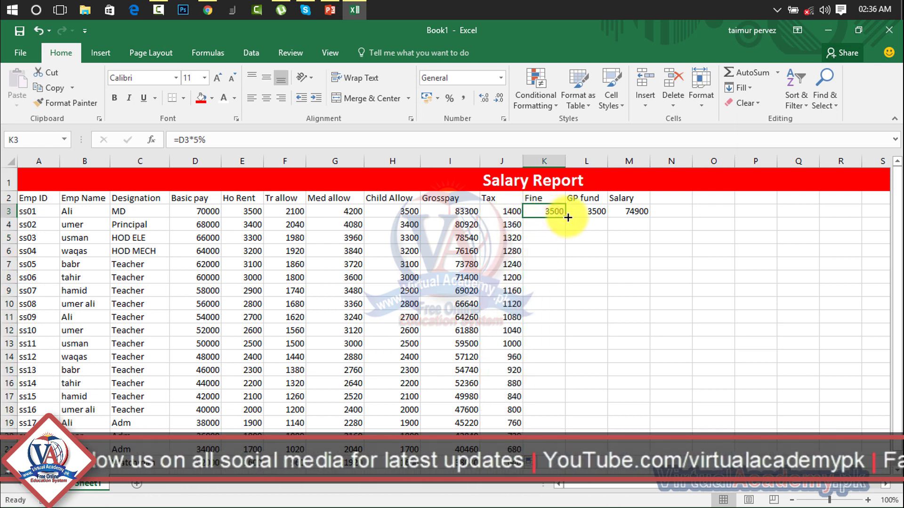
pyautogui.doubleClick(566, 217)
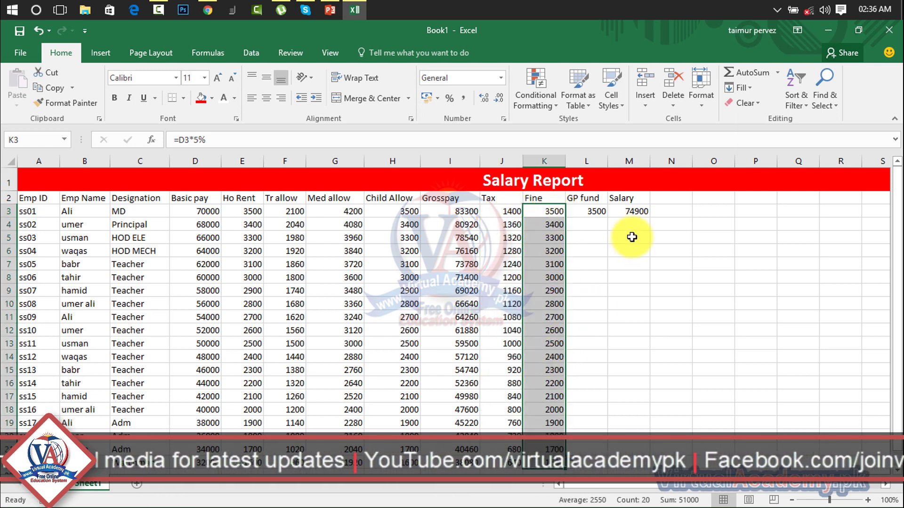
pyautogui.click(591, 212)
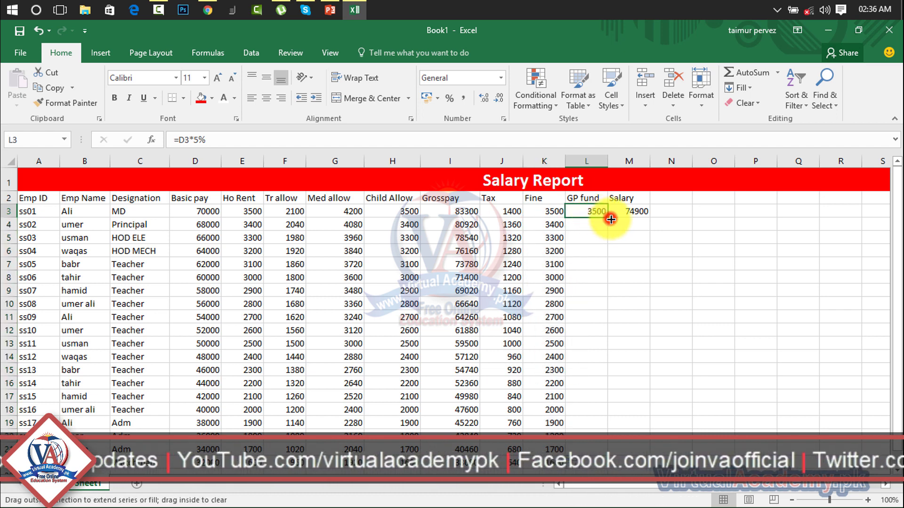
pyautogui.doubleClick(610, 219)
pyautogui.click(628, 212)
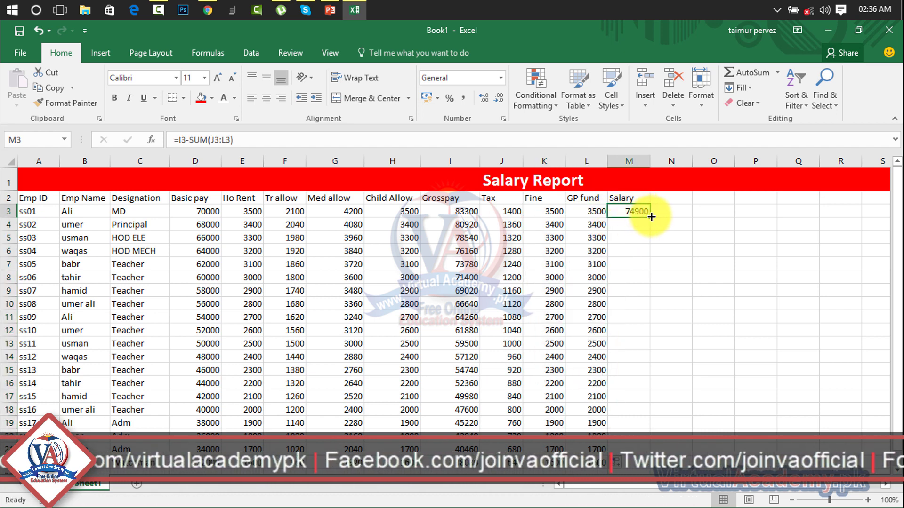
pyautogui.doubleClick(651, 217)
pyautogui.click(710, 342)
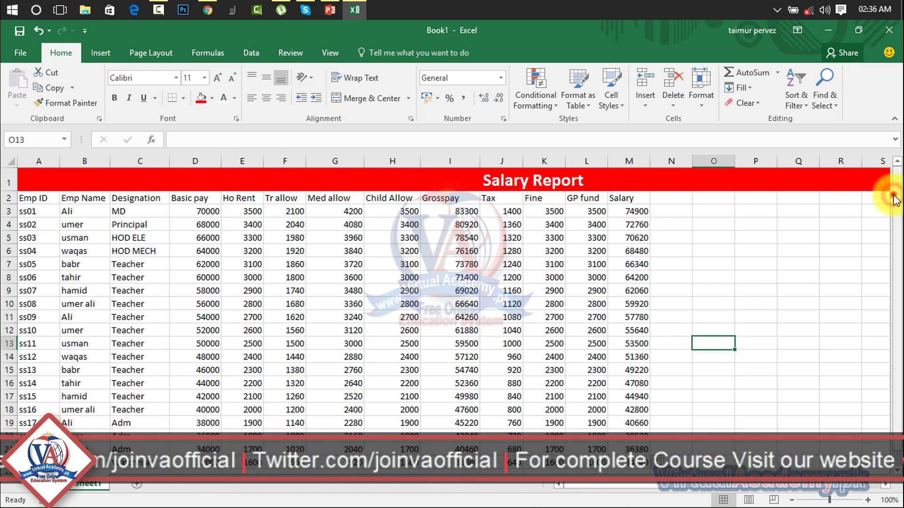
# Merge and centre the Salary Report title across A1:M1, clearing its fill
pyautogui.moveTo(895, 201); pyautogui.dragTo(894, 190)
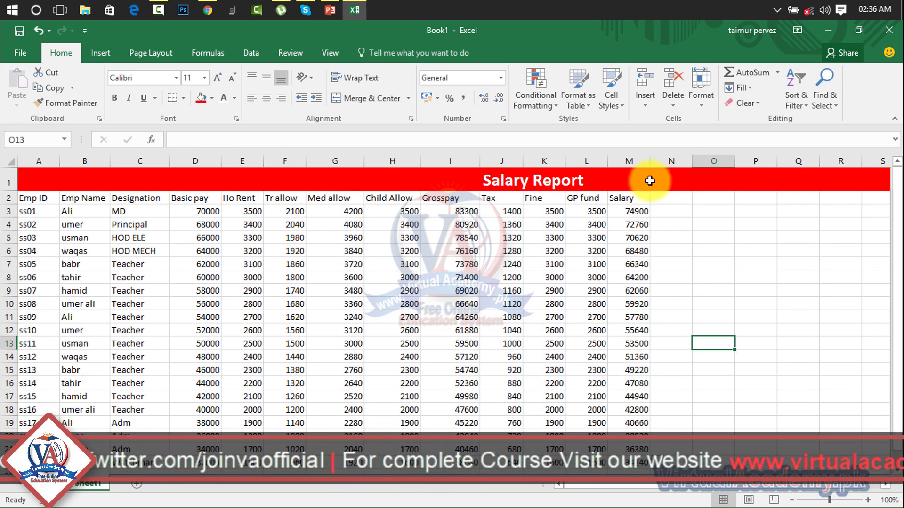
pyautogui.moveTo(649, 181); pyautogui.dragTo(49, 183)
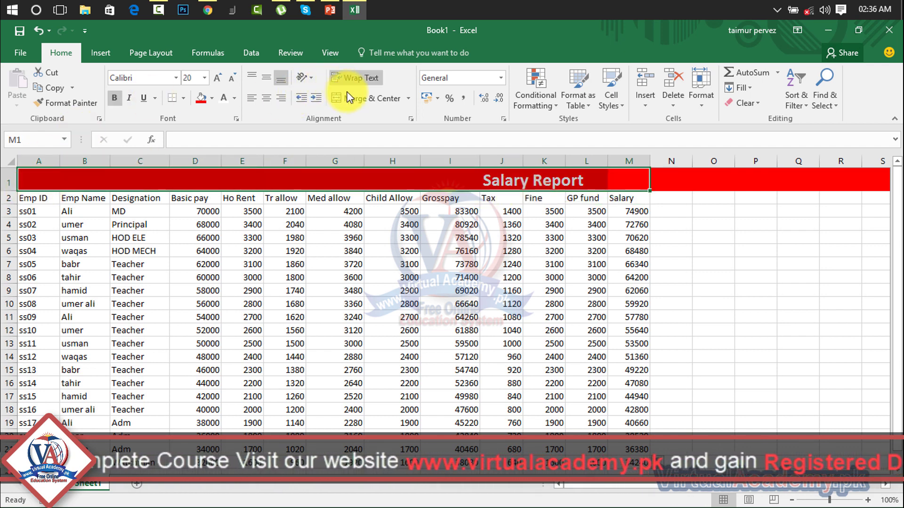
pyautogui.click(355, 100)
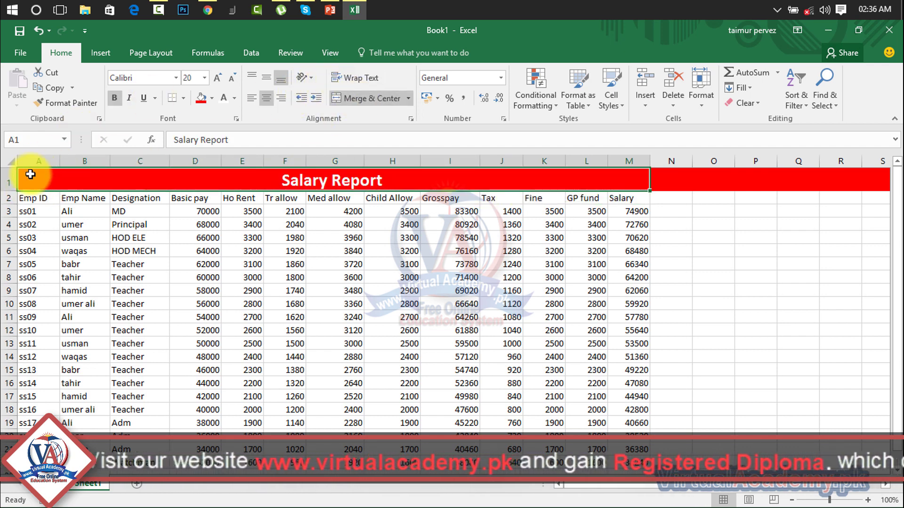
pyautogui.click(211, 98)
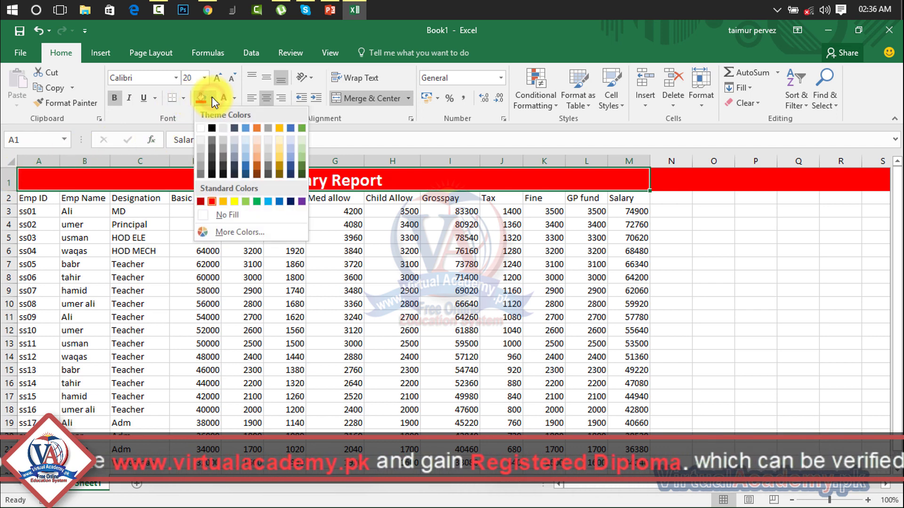
pyautogui.click(217, 215)
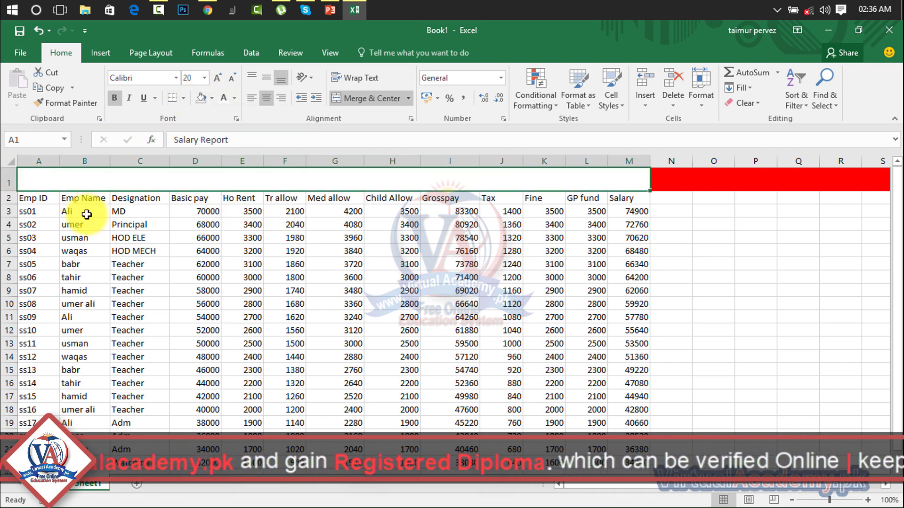
# Remove the red fill from all of row 1, then fill only the merged title red
pyautogui.click(4, 182)
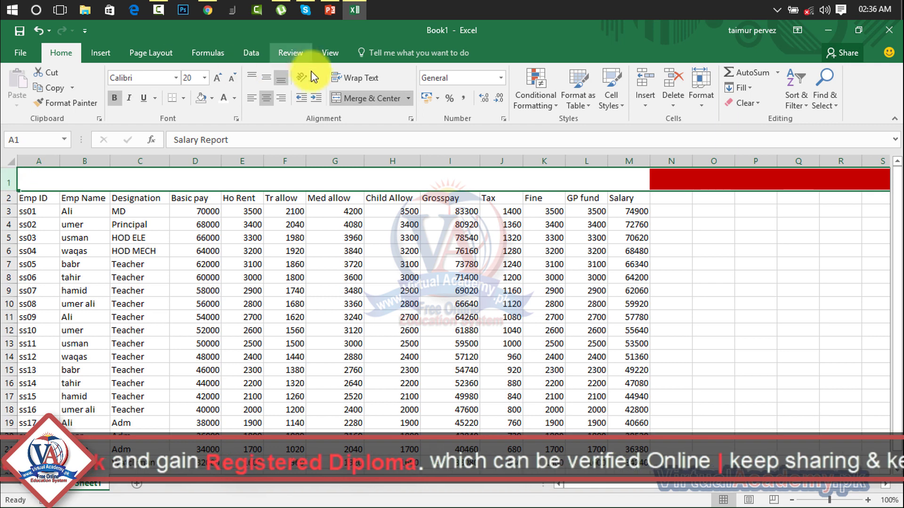
pyautogui.click(212, 99)
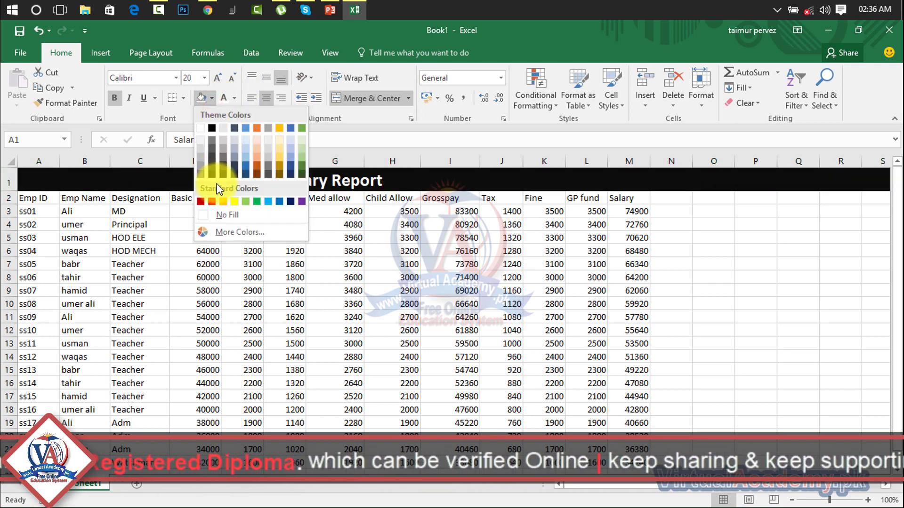
pyautogui.click(216, 217)
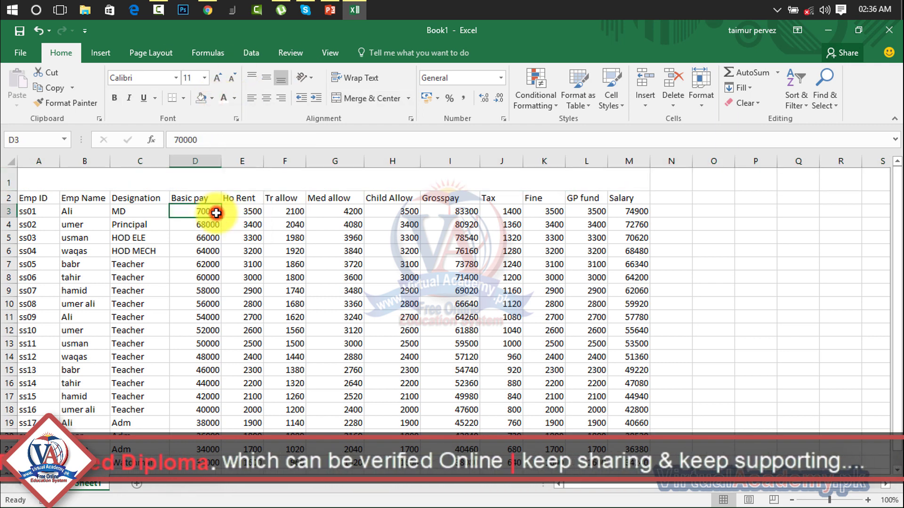
pyautogui.click(73, 185)
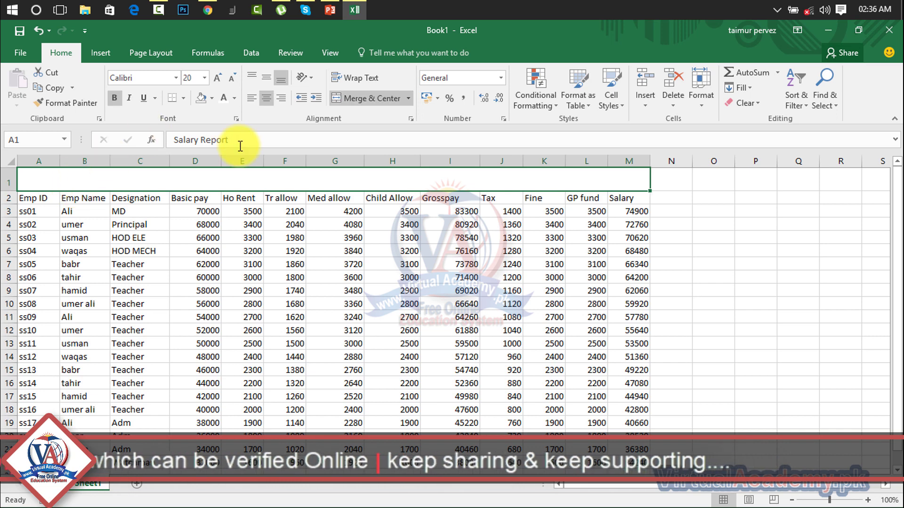
pyautogui.click(213, 97)
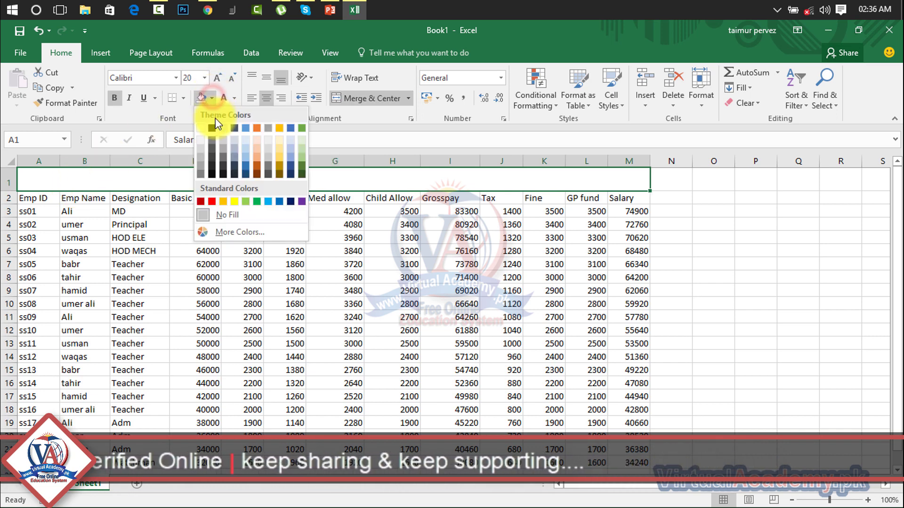
pyautogui.click(212, 202)
pyautogui.click(750, 241)
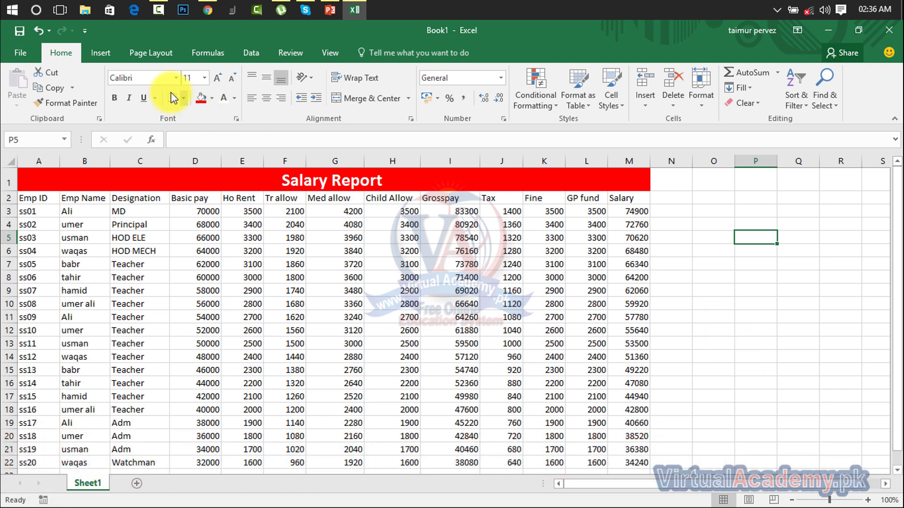
# Switch the ribbon to the Insert tab
pyautogui.click(101, 53)
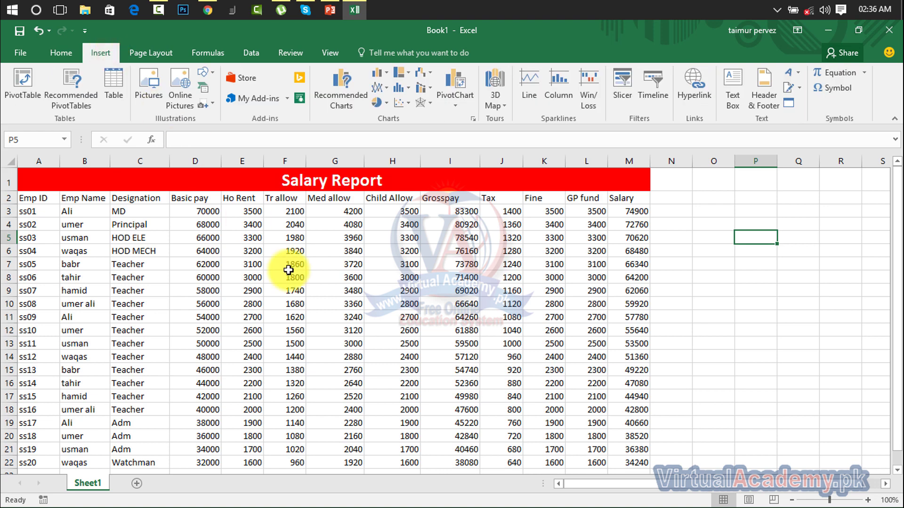